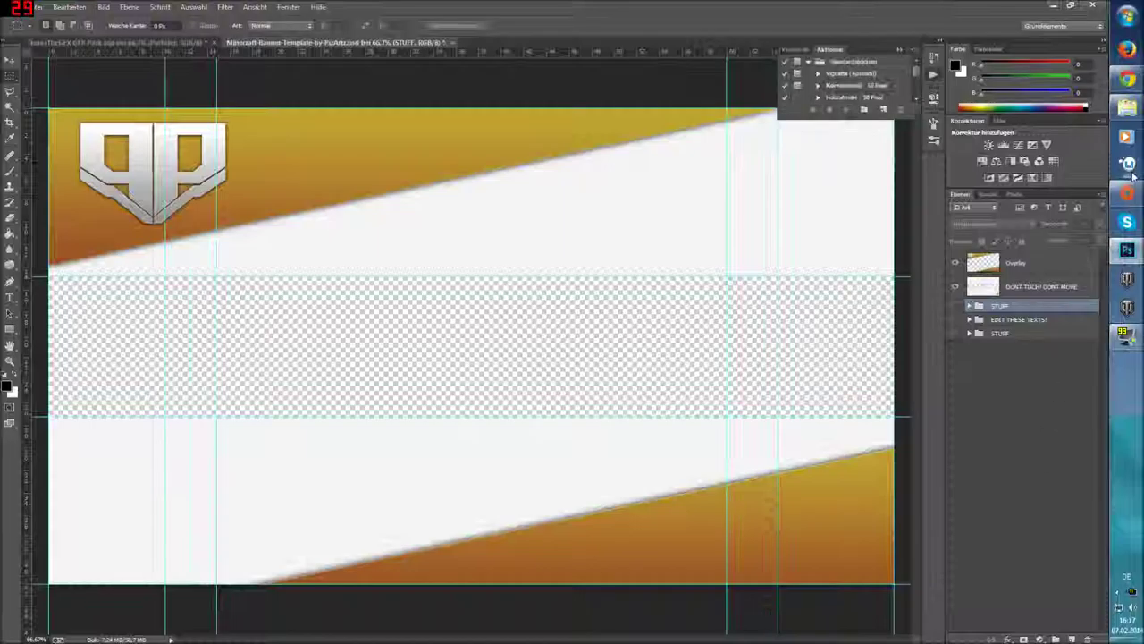
Drag the DayZ village screenshot from the background images folder onto the banner canvas.
click(1127, 108)
double_click(240, 371)
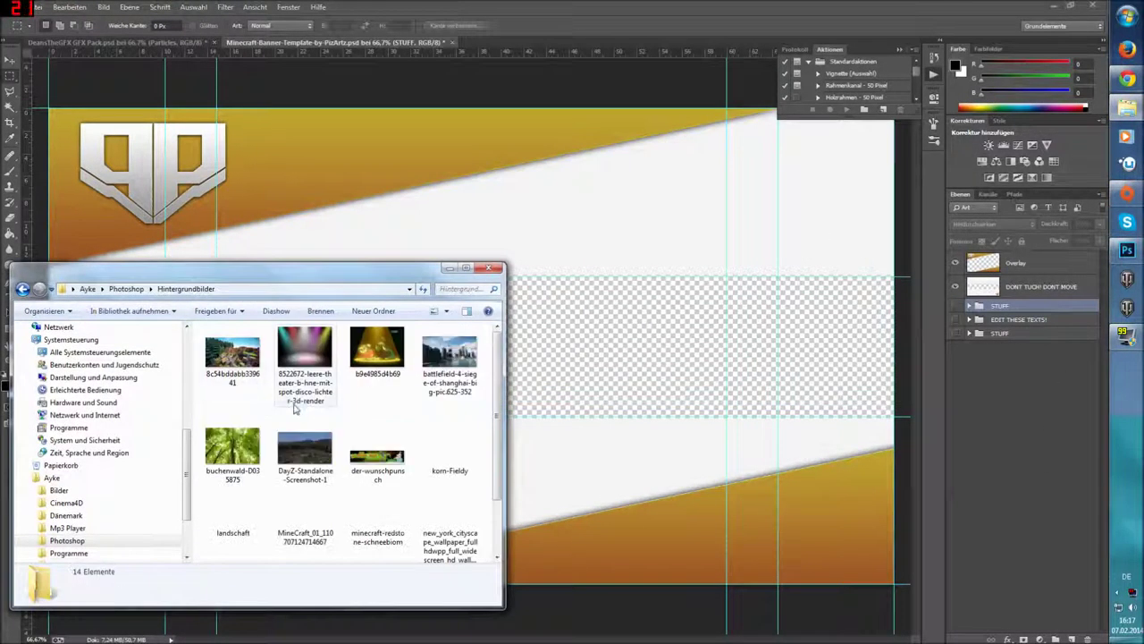
scroll(428, 449, down, 2)
drag(305, 367, 579, 400)
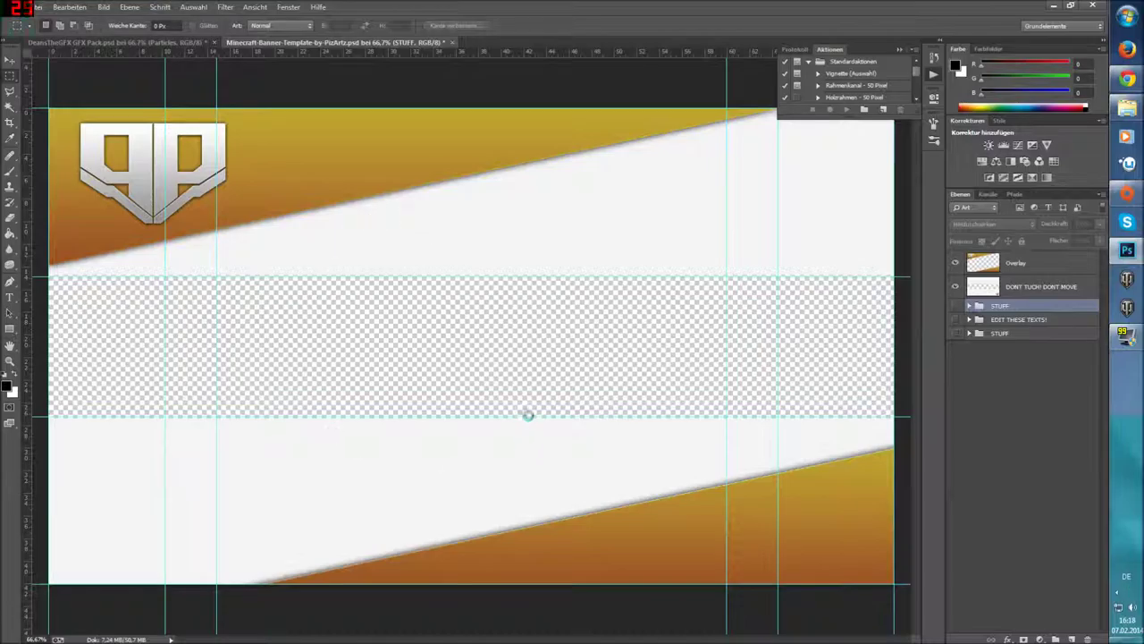
Stretch the screenshot across the full width, fit it to the middle strip, and commit.
drag(730, 193, 893, 134)
mouse_move(215, 496)
mouse_down()
mouse_move(81, 542)
mouse_move(49, 574)
mouse_up()
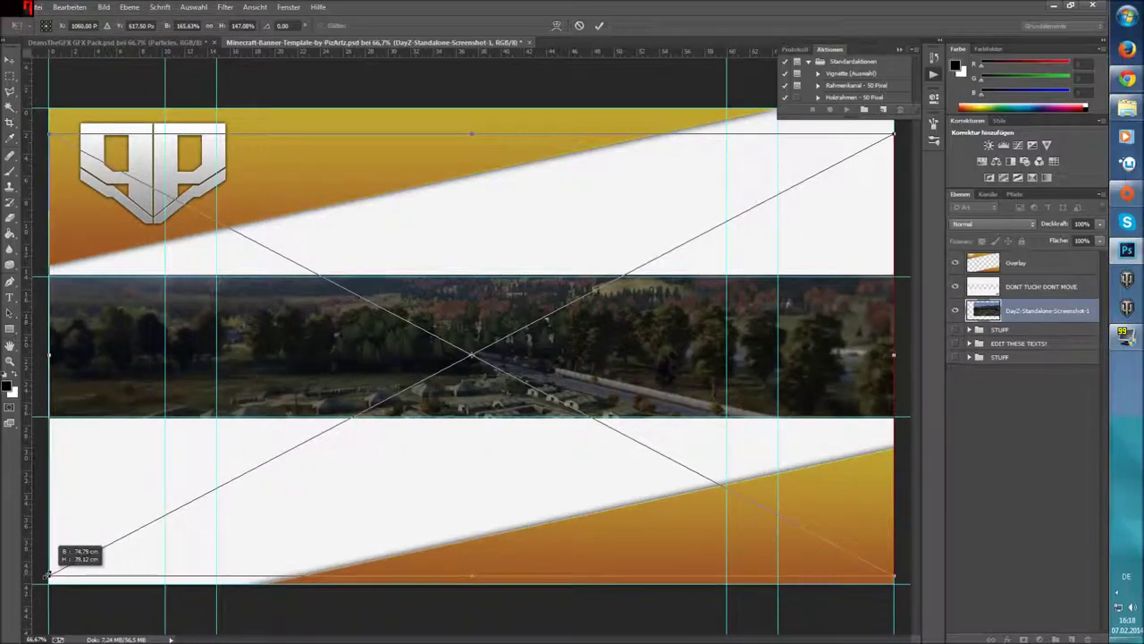
drag(470, 356, 471, 306)
click(598, 25)
click(900, 51)
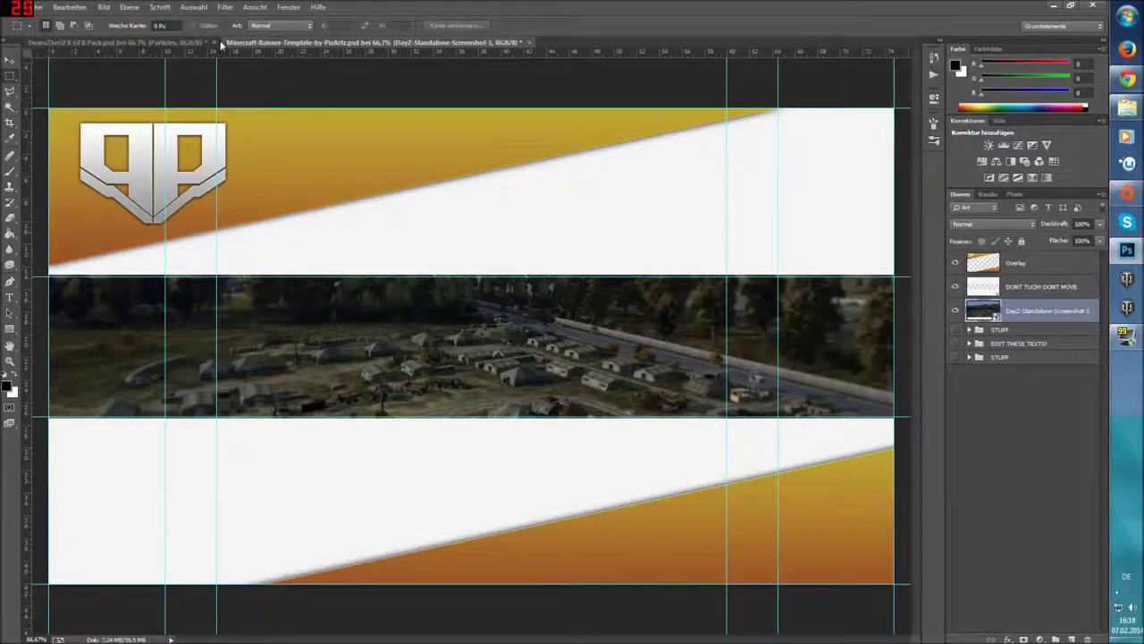
click(202, 43)
click(318, 43)
Place the Skin0005 character on the right side of the middle strip.
double_click(307, 340)
mouse_move(679, 348)
mouse_down()
mouse_move(707, 339)
mouse_move(675, 359)
mouse_up()
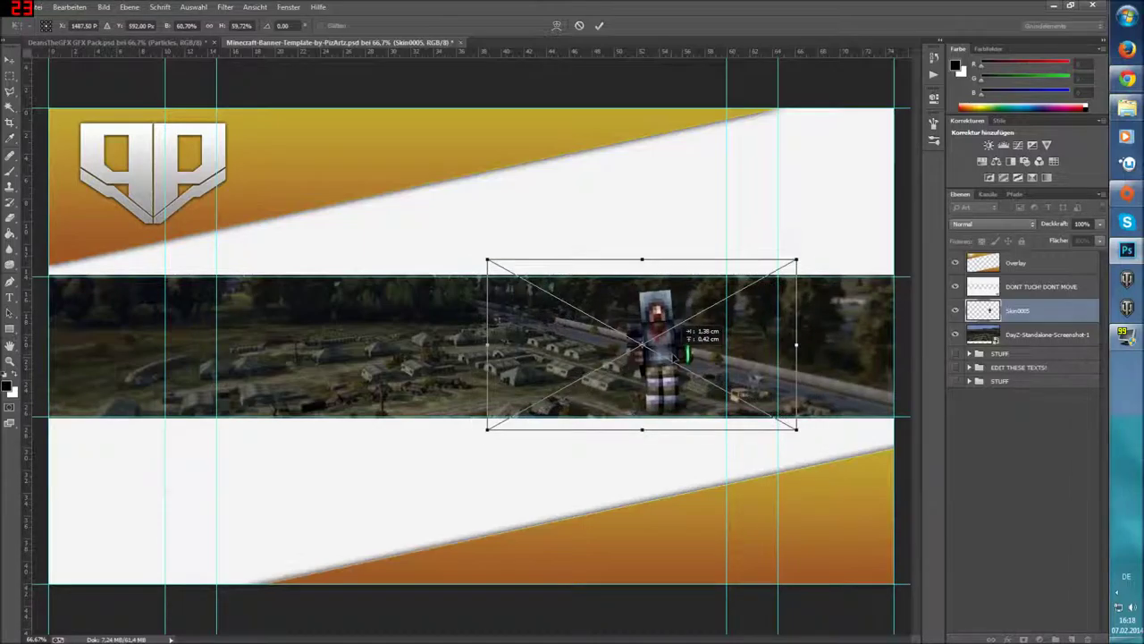
click(599, 26)
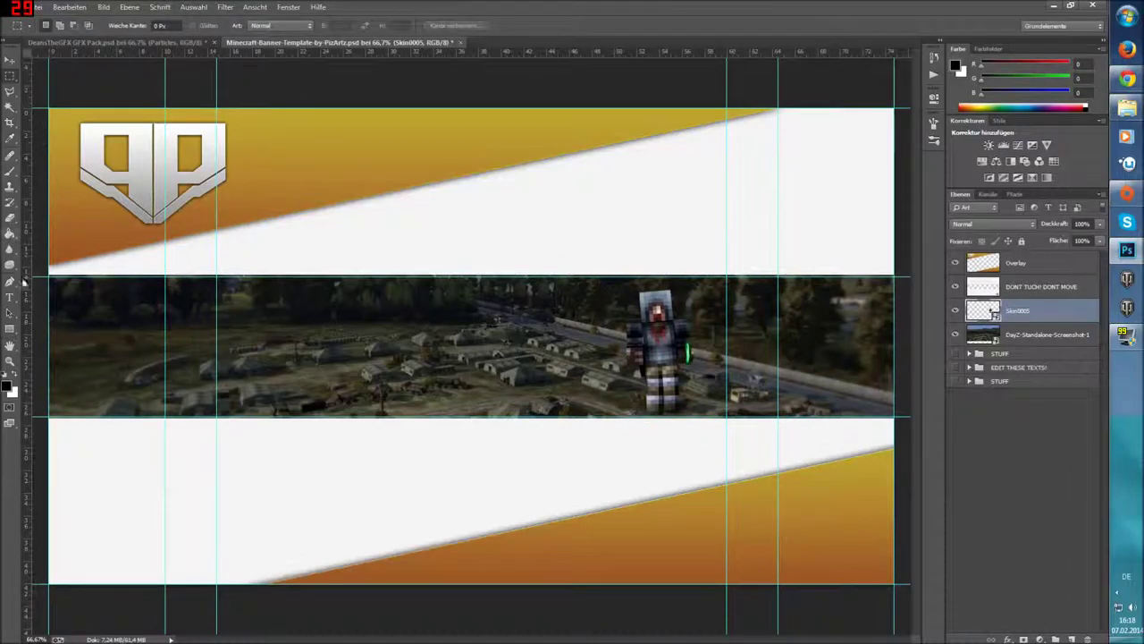
Type the MrAykeLp title in the middle of the strip.
click(10, 297)
click(324, 345)
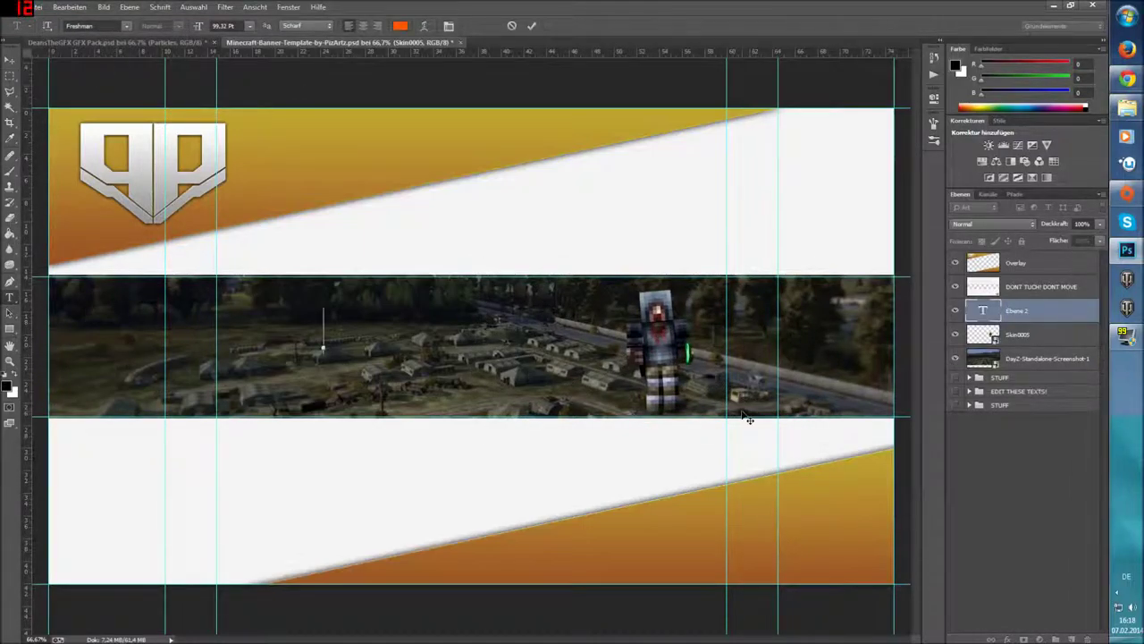
text(A)
key(BackSpace)
text(MrA)
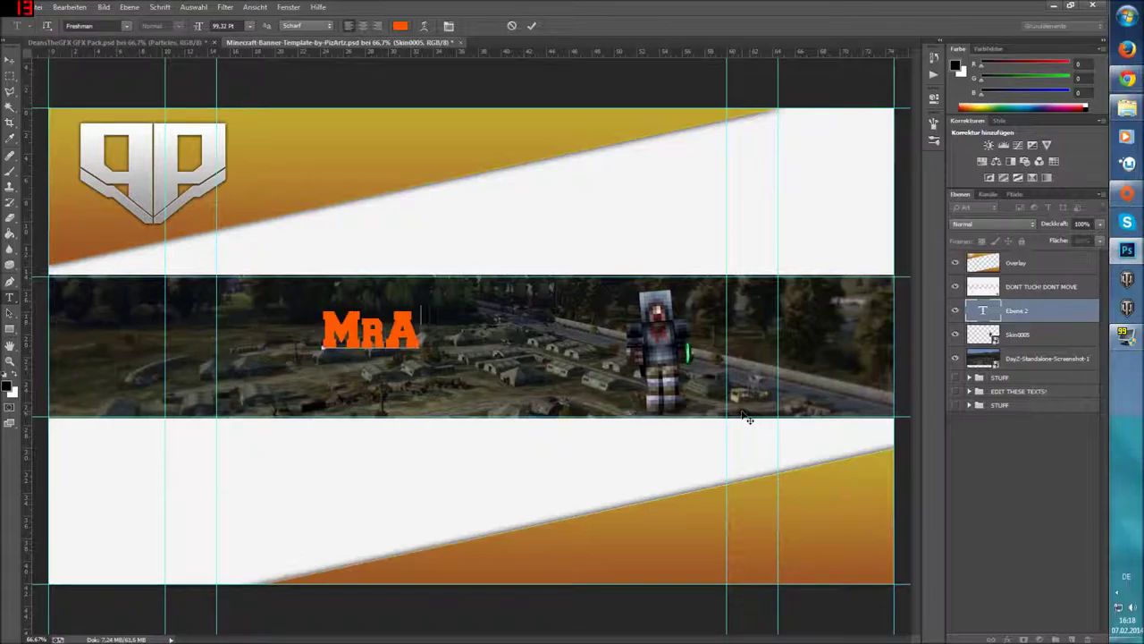
text(yje)
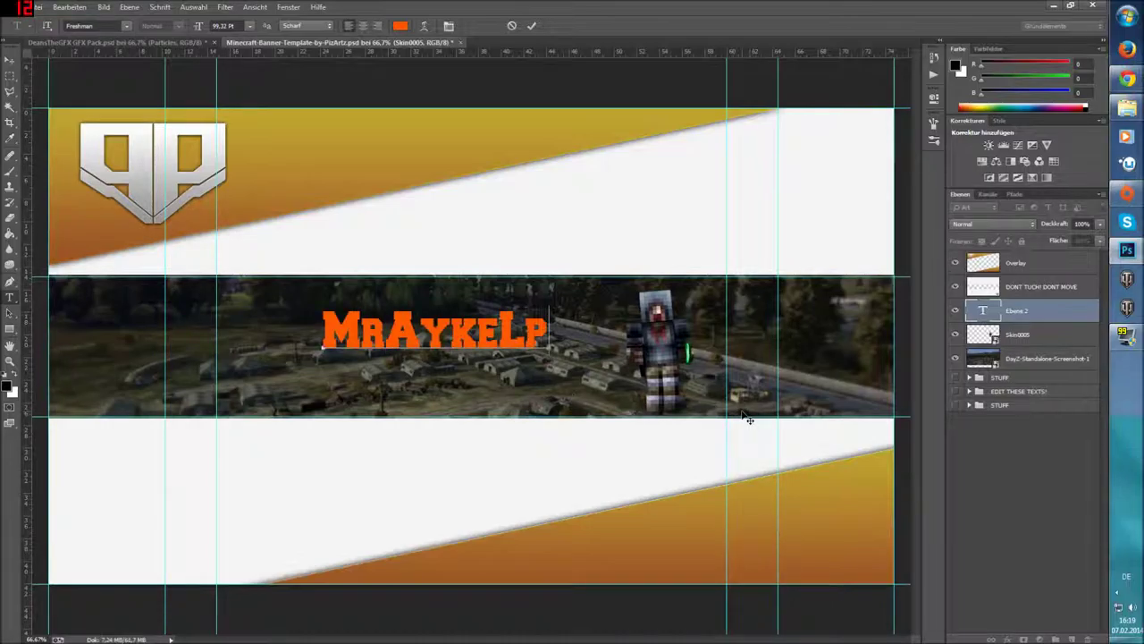
Colour the MrAykeLp title orange and apply a text warp.
key(ctrl+a)
click(402, 28)
drag(553, 179, 553, 271)
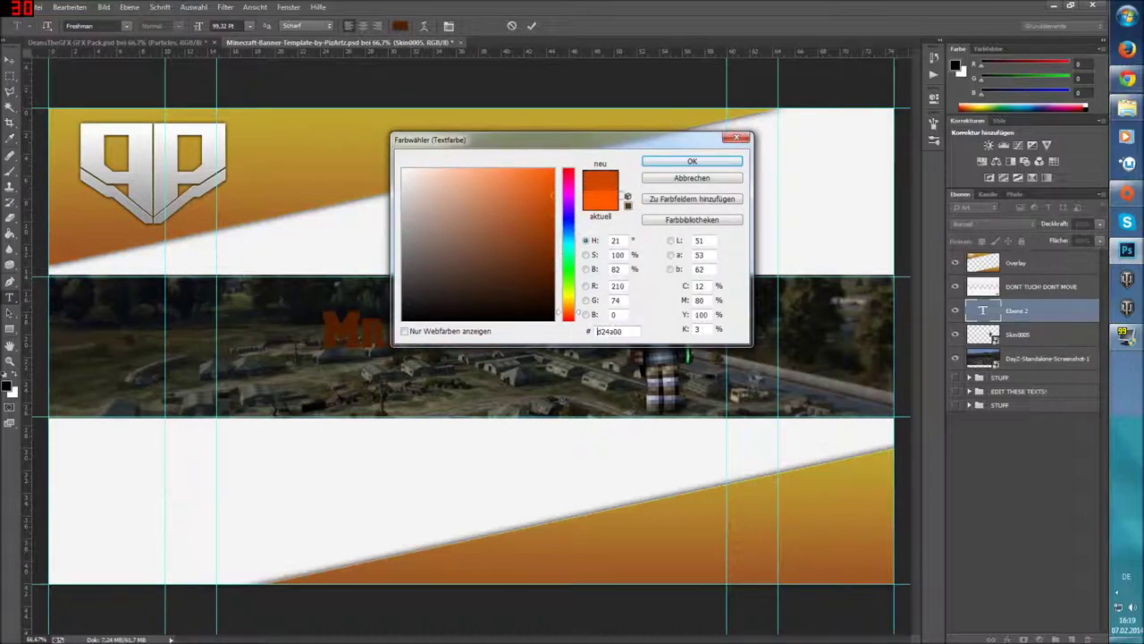
click(693, 161)
click(424, 26)
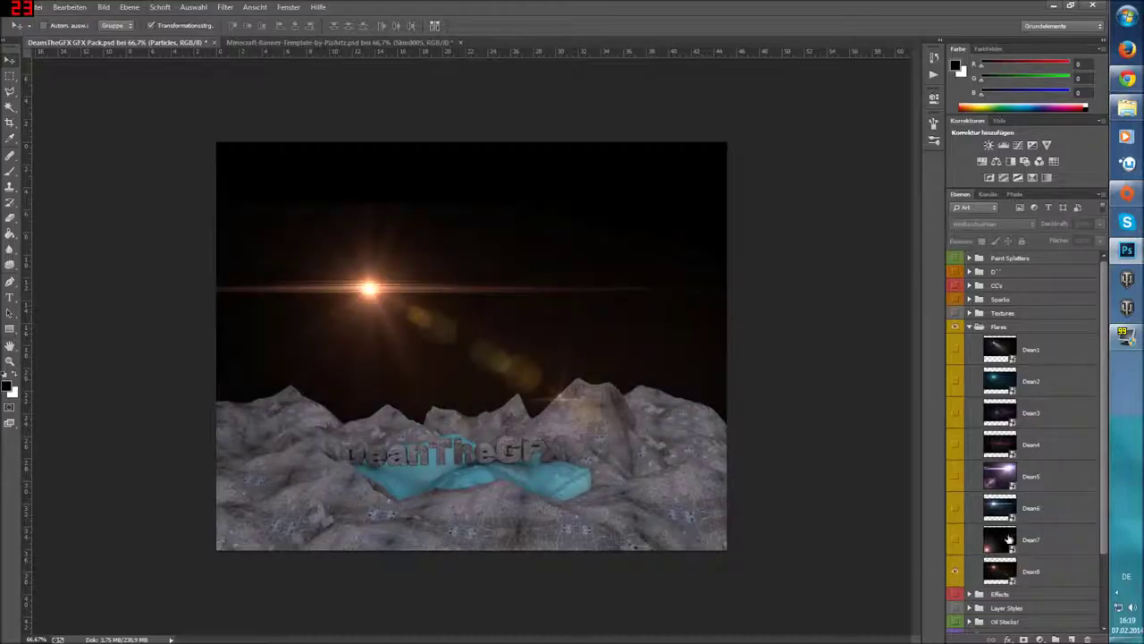
click(1061, 576)
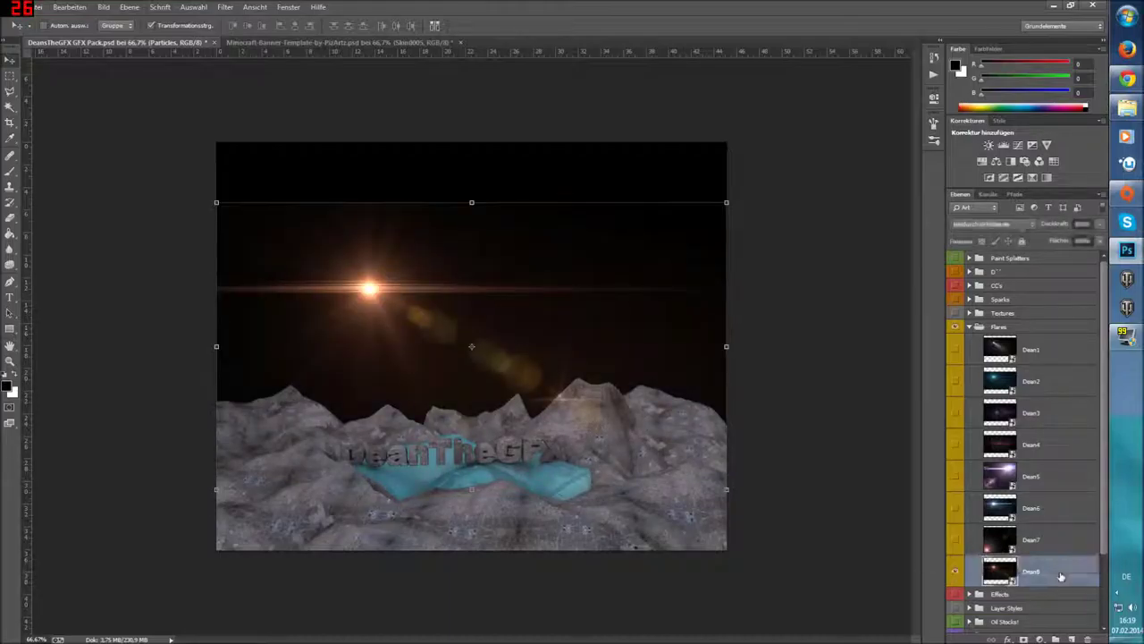
Duplicate the Dean8 lens-flare layer into the Minecraft banner document, then hide it in the pack.
right_click(1061, 577)
click(992, 143)
click(528, 236)
click(528, 259)
click(681, 194)
click(260, 43)
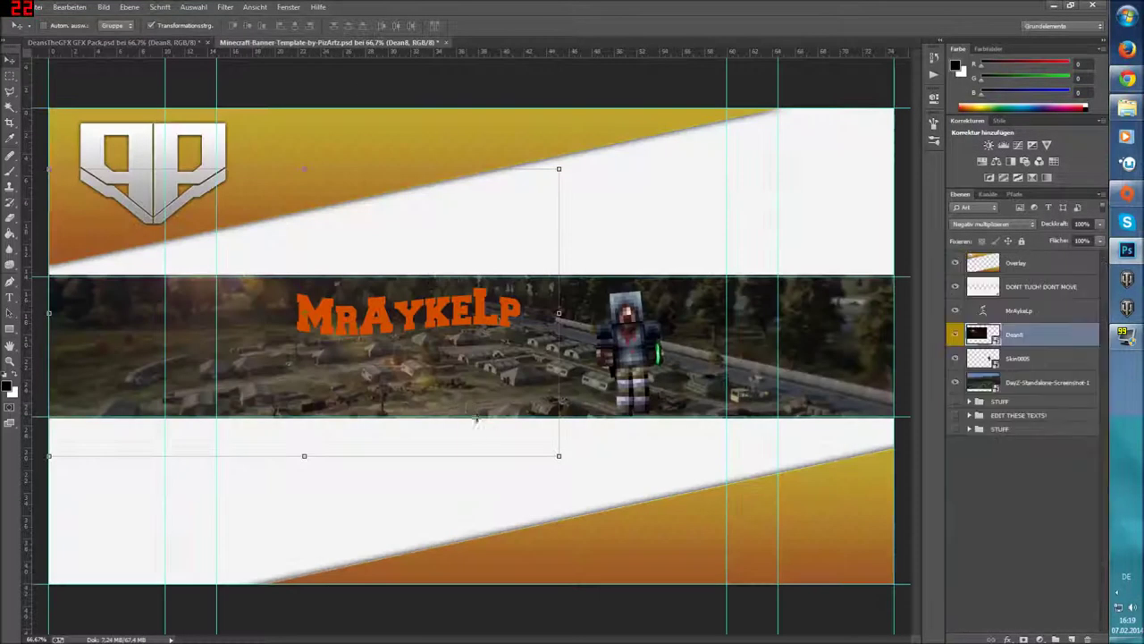
key(ctrl+Tab)
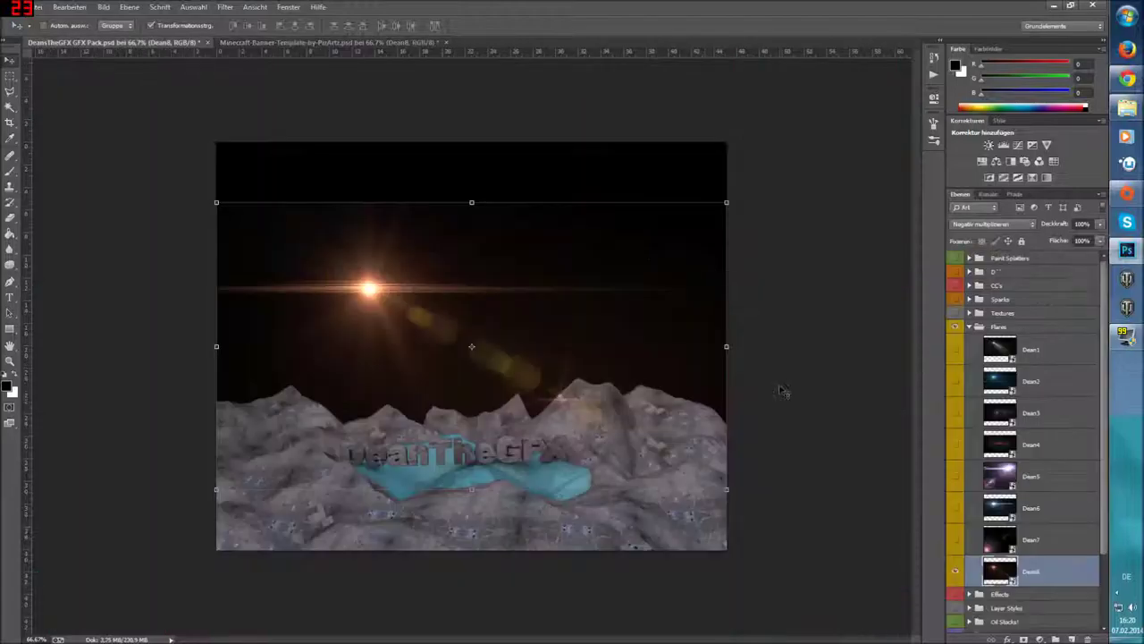
click(955, 572)
Preview the CCPart2 colour looks, such as Enhance Blue and Enhance Red, on the screenshot.
click(969, 326)
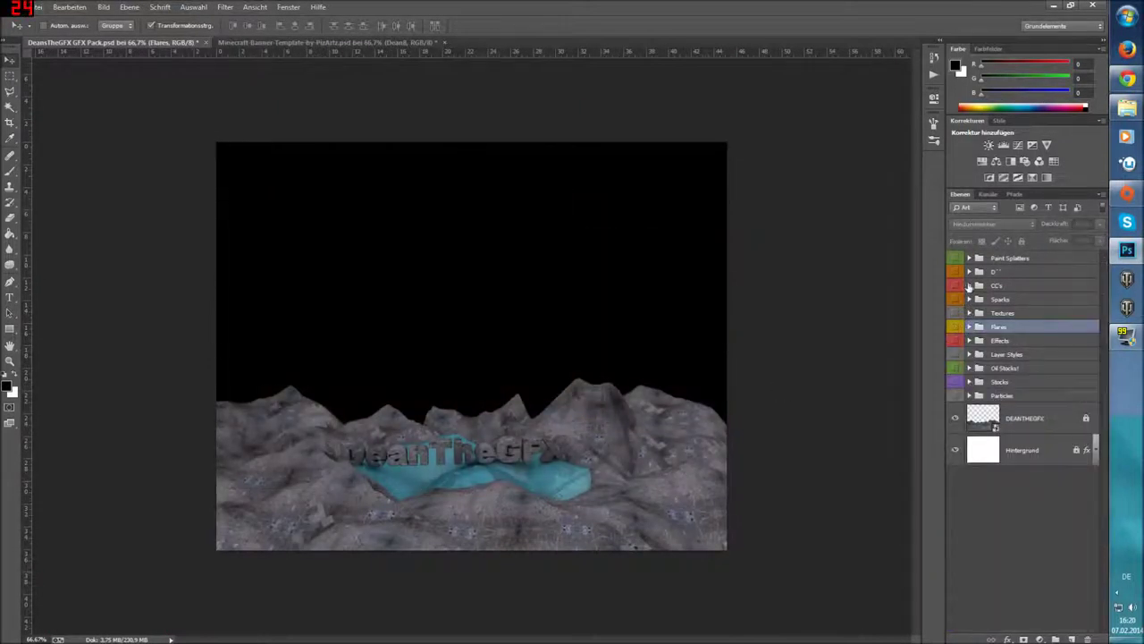
click(969, 285)
click(995, 327)
click(987, 327)
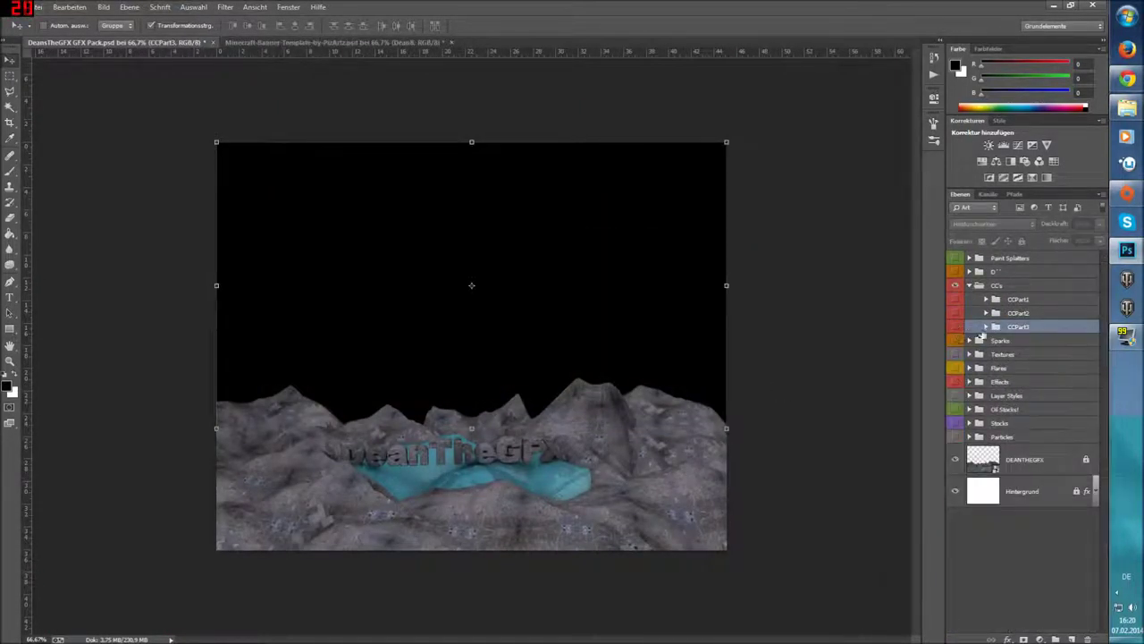
click(994, 313)
click(1003, 341)
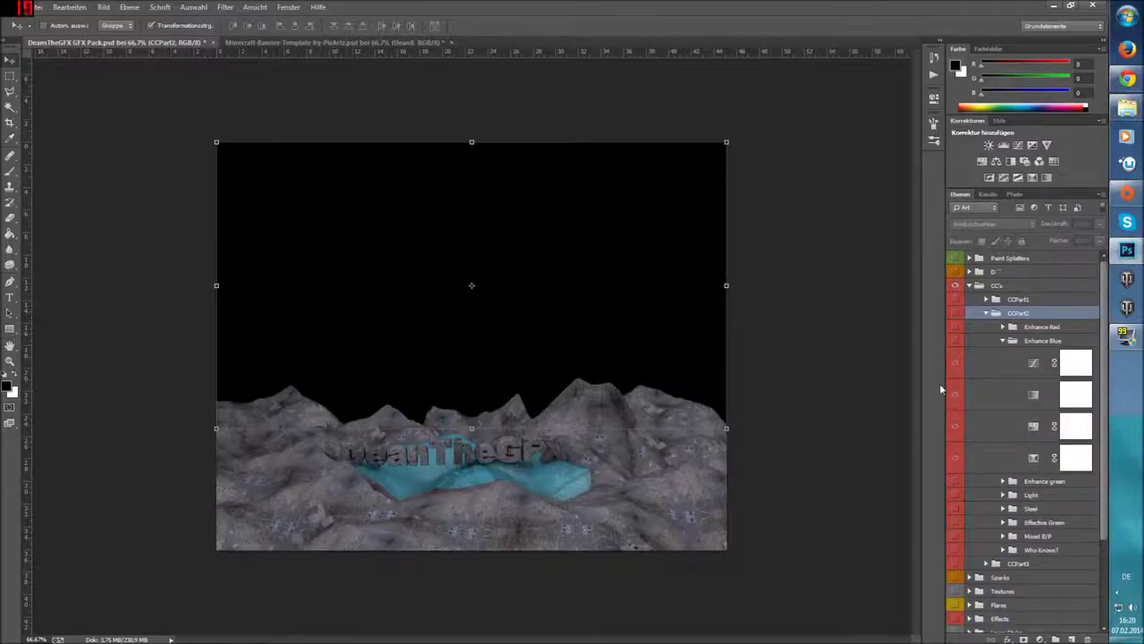
click(956, 341)
click(957, 327)
click(955, 367)
click(956, 368)
click(956, 382)
click(955, 409)
click(970, 437)
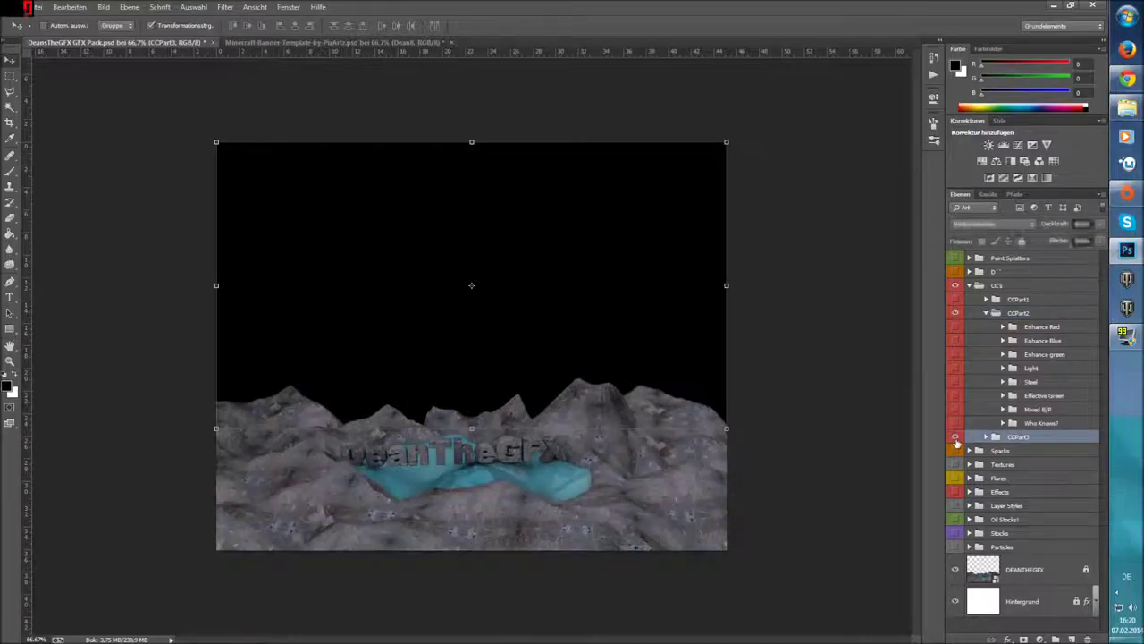
Compare CCPart3 looks like Aggressive Blue/Green, settling on Power Blue.
click(986, 436)
click(986, 313)
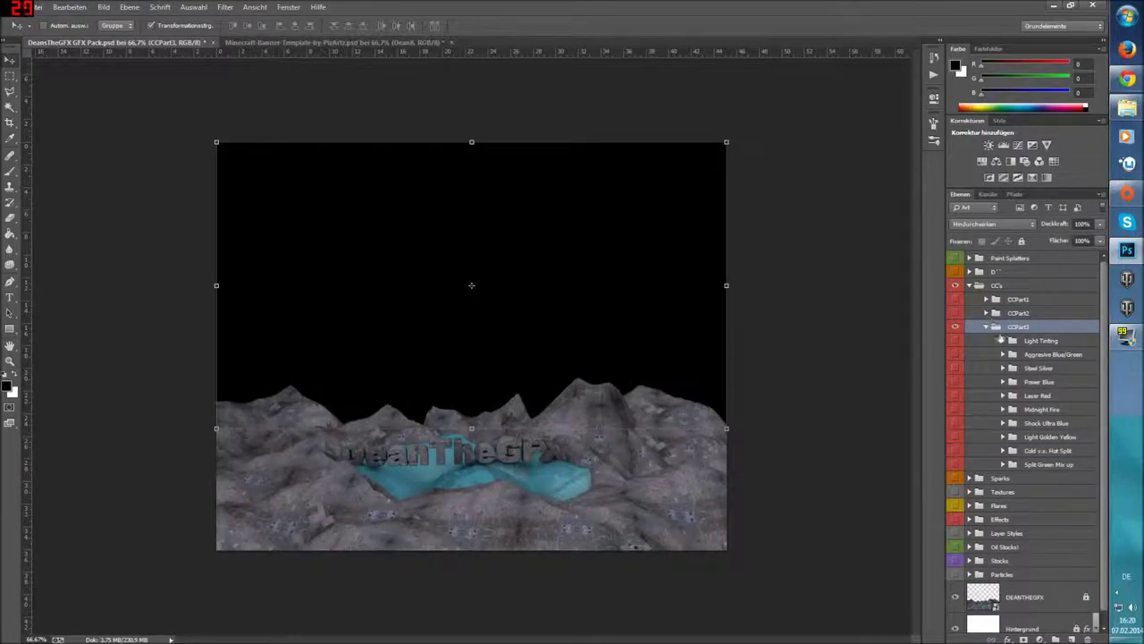
click(955, 354)
click(955, 354)
click(956, 354)
click(956, 354)
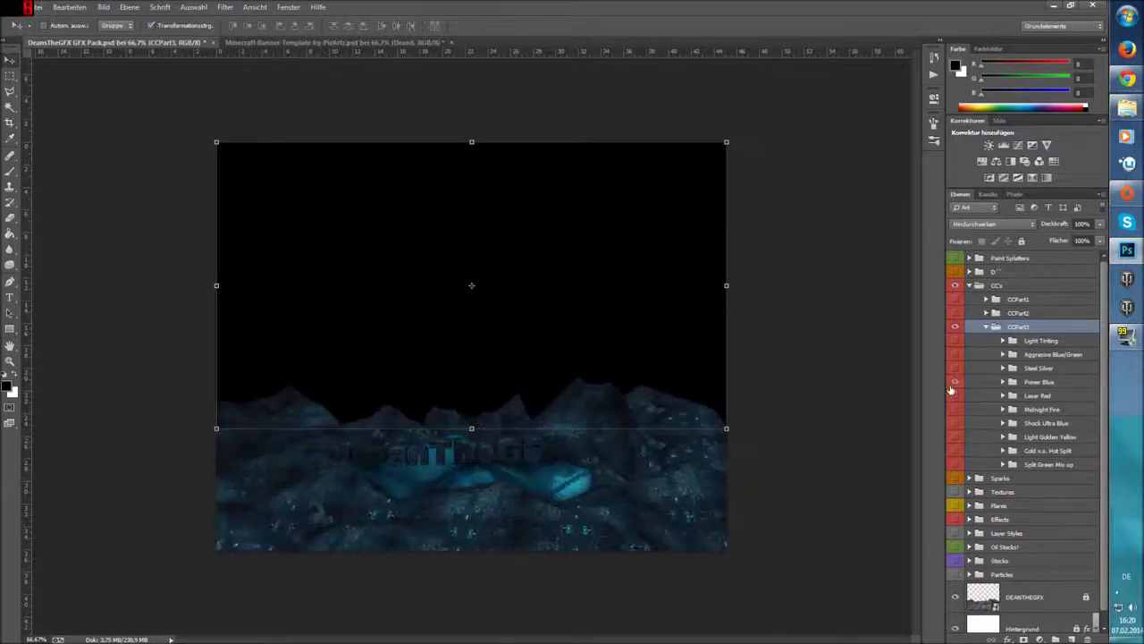
click(956, 368)
click(955, 381)
click(955, 381)
Duplicate the Power Blue group into the banner below Skin0005, with Dean8 moved inside it.
right_click(1037, 381)
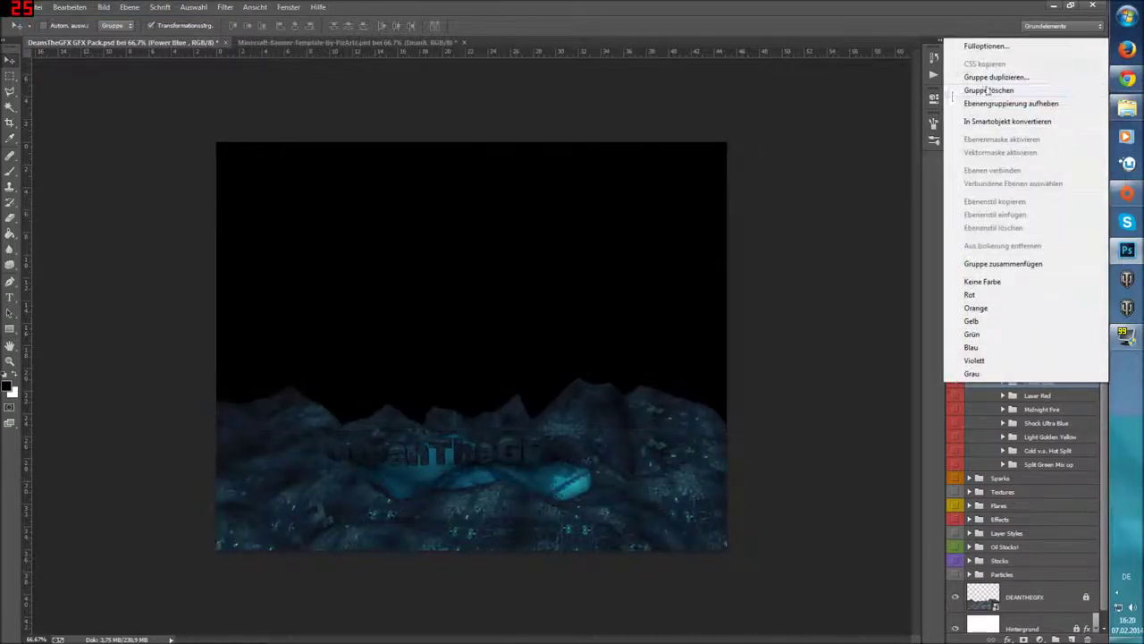
click(995, 81)
click(572, 250)
click(676, 195)
click(401, 43)
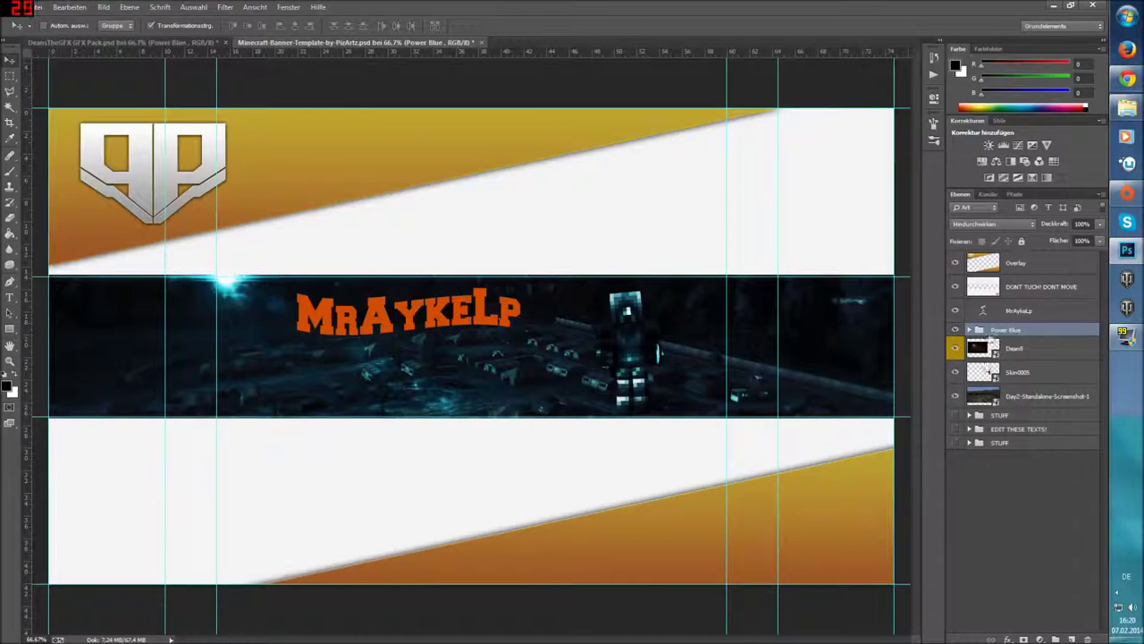
drag(991, 331, 980, 387)
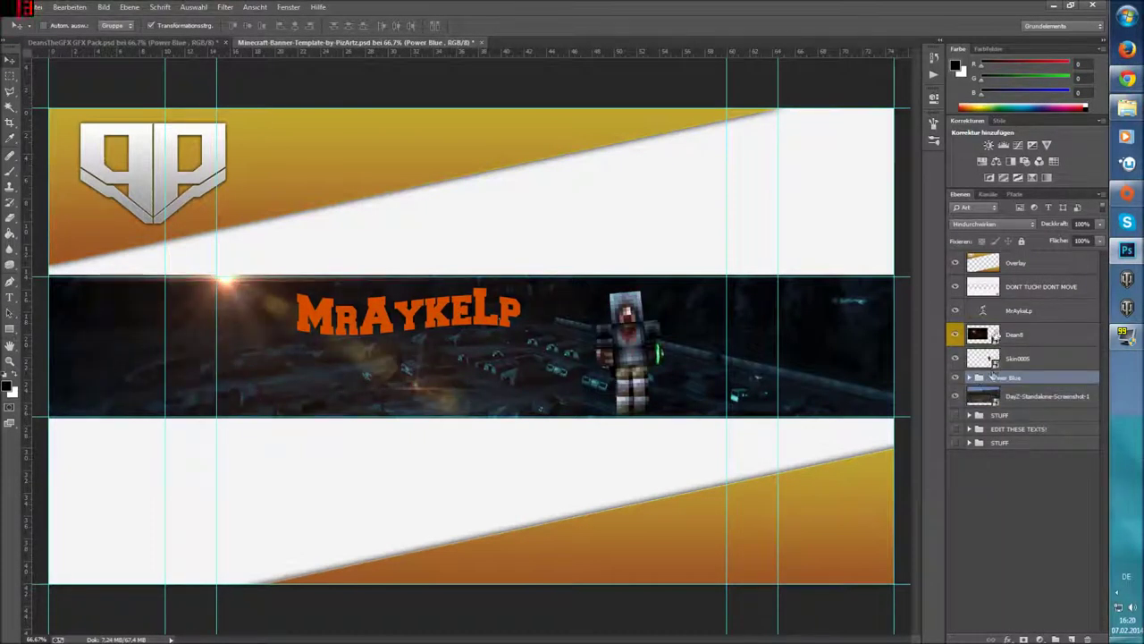
drag(983, 334, 979, 379)
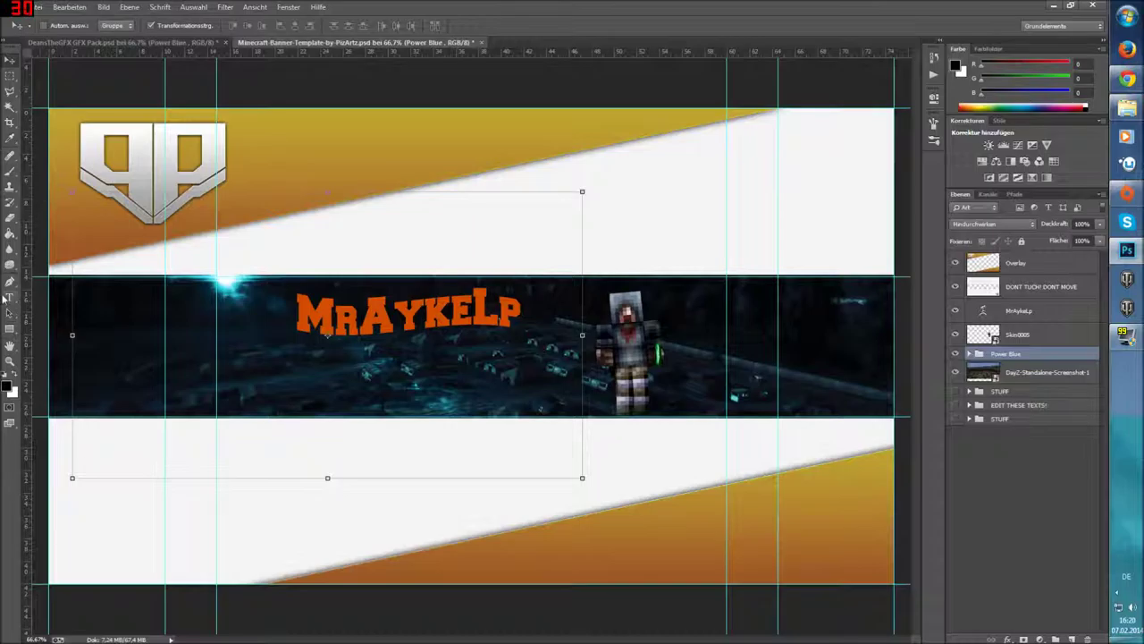
Add a 'by Aykelp' text line below the title.
click(8, 297)
click(243, 411)
text(BY)
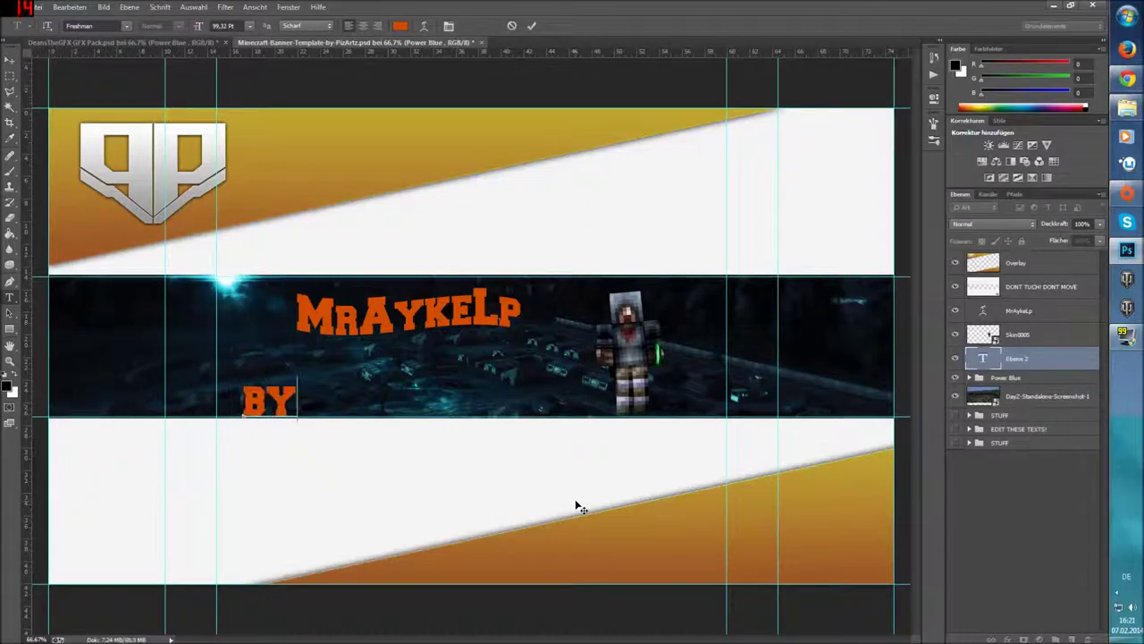
text(Aykel)
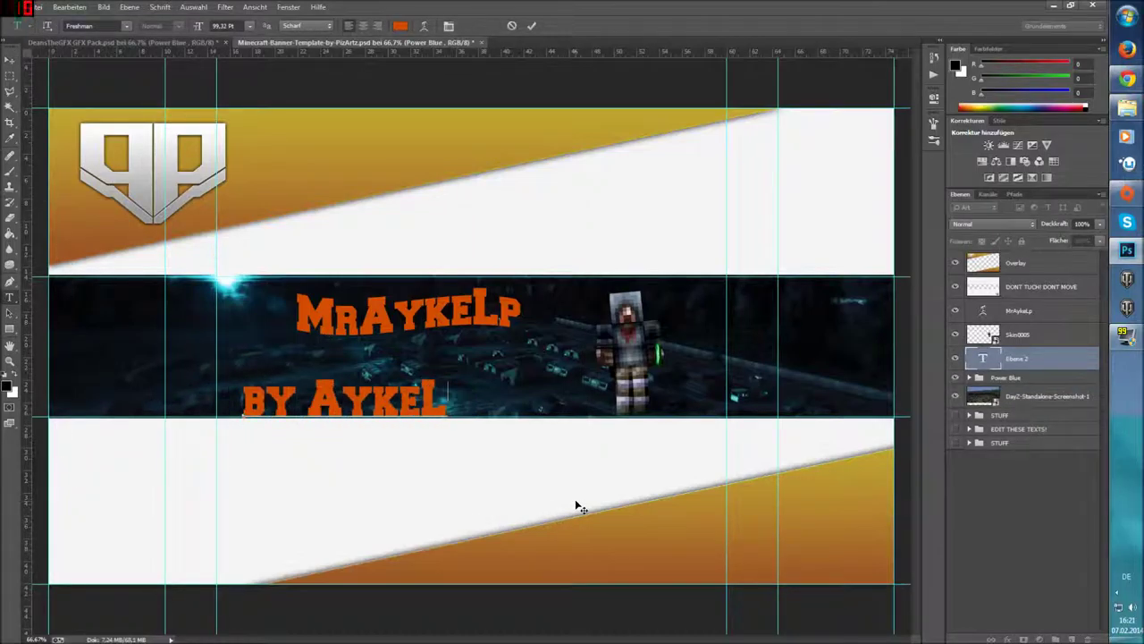
key(BackSpace)
key(BackSpace)
key(BackSpace)
text(elp)
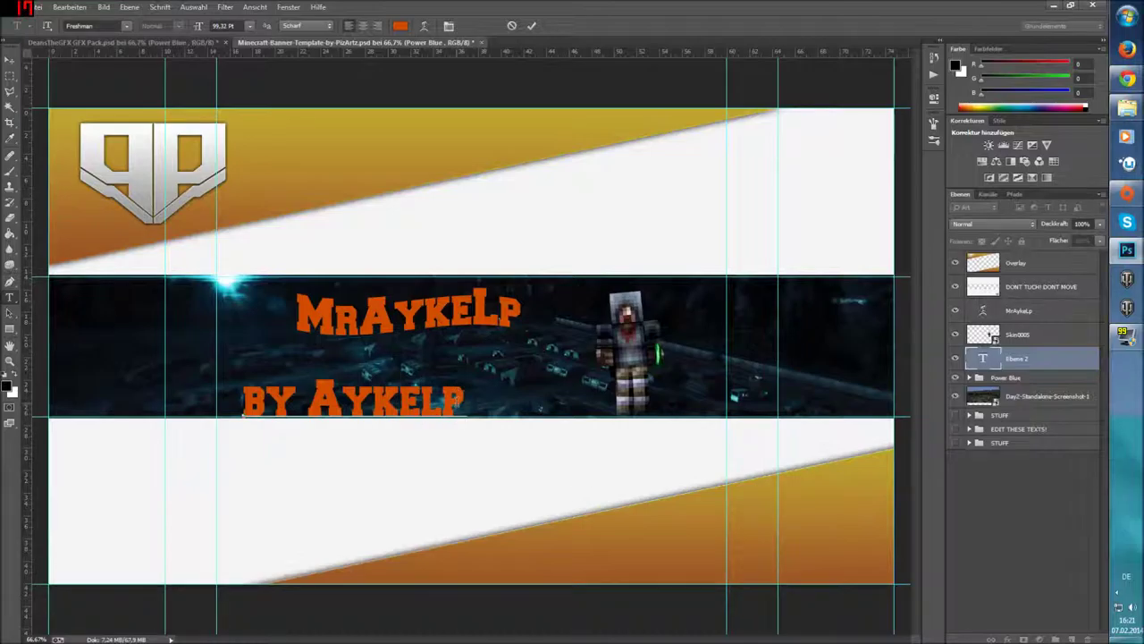
key(ctrl+a)
Set the 'by Aykelp' text to Impact at 30 pt.
click(126, 25)
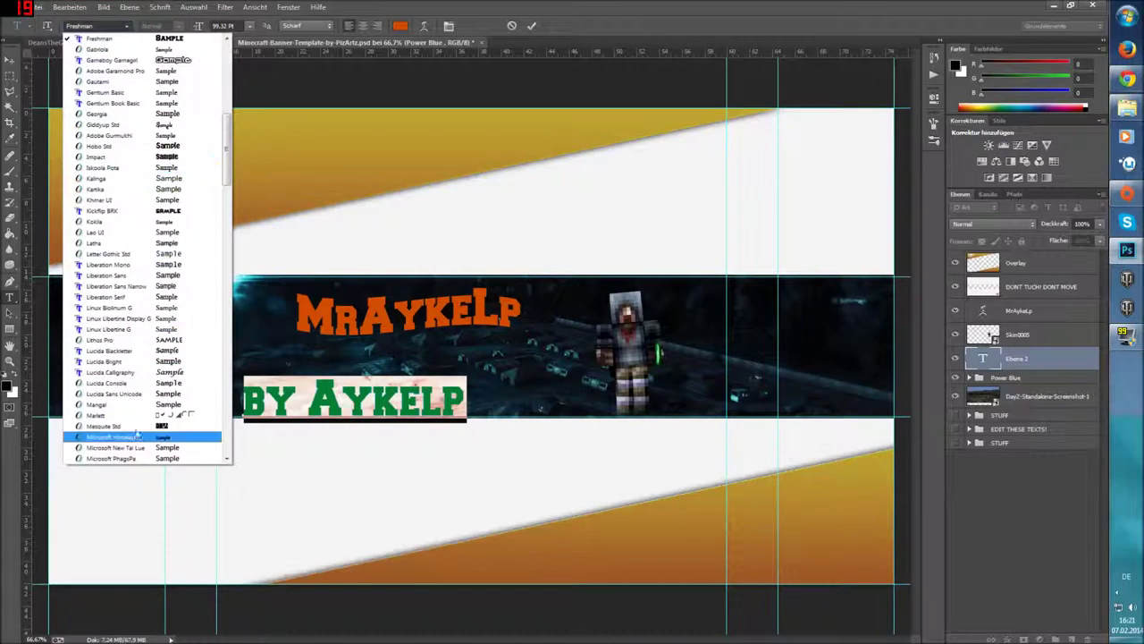
scroll(114, 355, down, 5)
scroll(135, 229, up, 2)
scroll(134, 229, up, 2)
scroll(152, 179, up, 2)
click(174, 162)
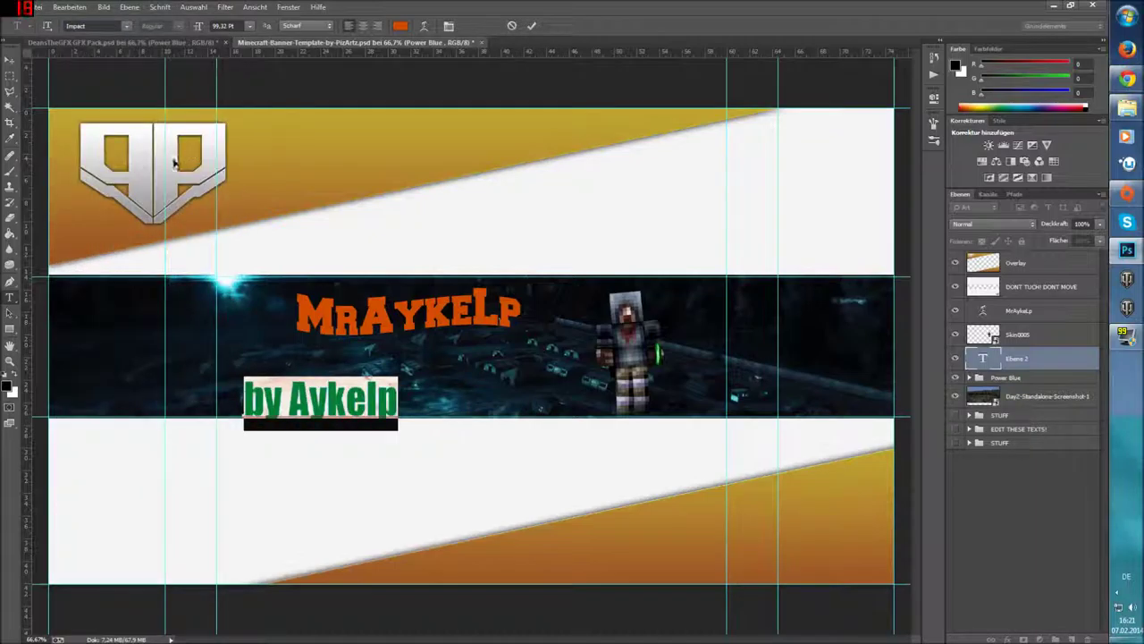
click(249, 26)
click(240, 231)
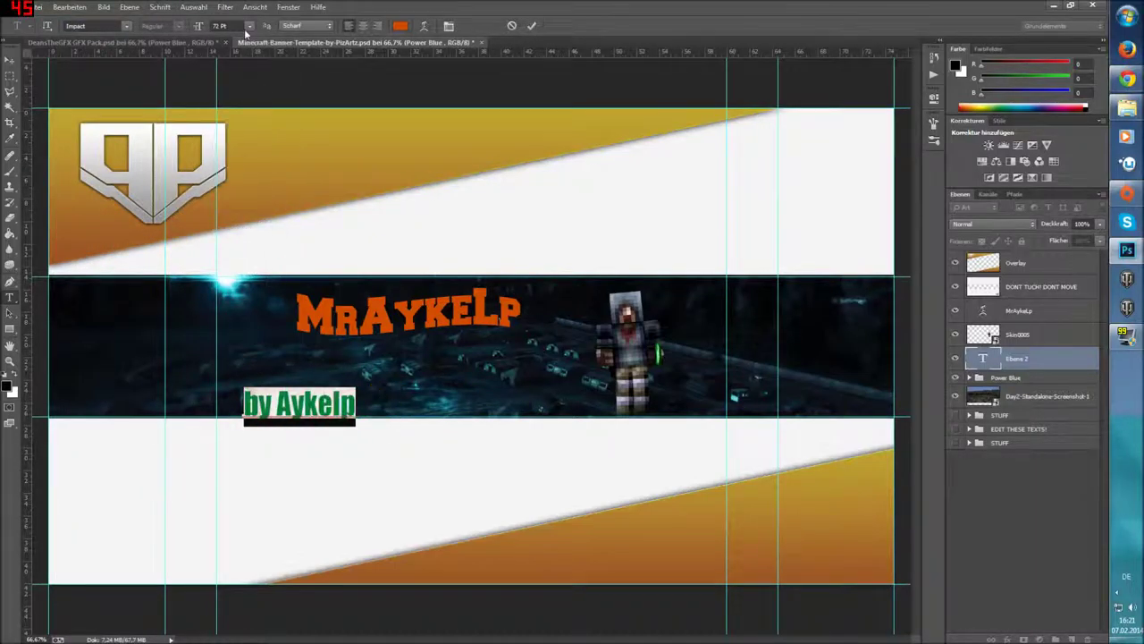
click(244, 179)
Colour the credit line white and position it at the strip's lower left.
drag(276, 447, 253, 447)
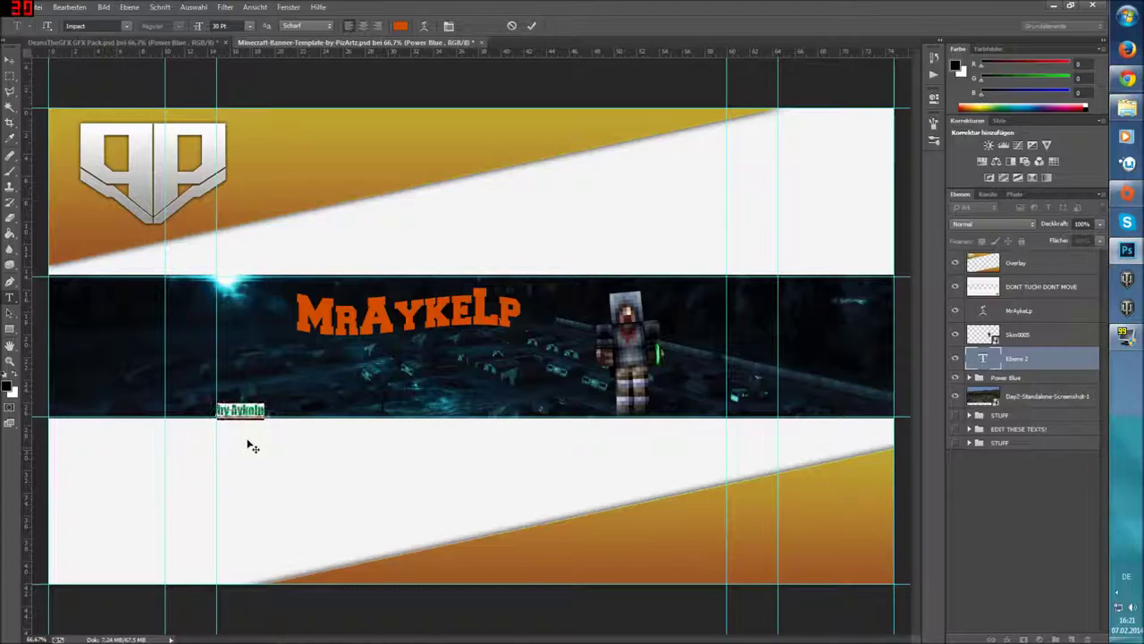
click(399, 26)
click(404, 159)
click(683, 166)
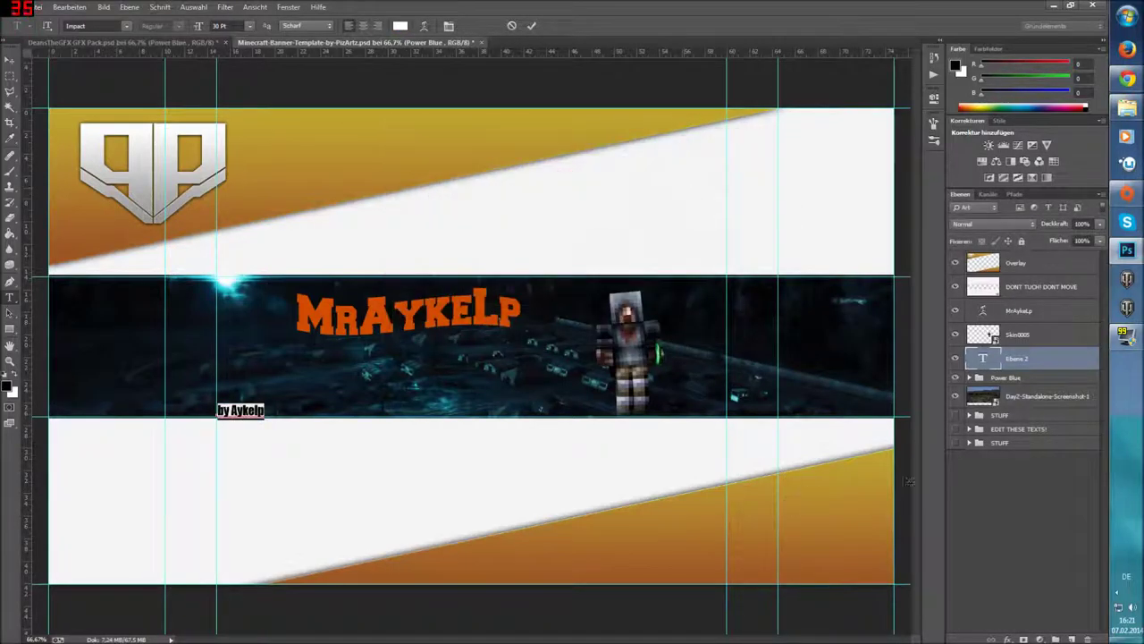
click(11, 60)
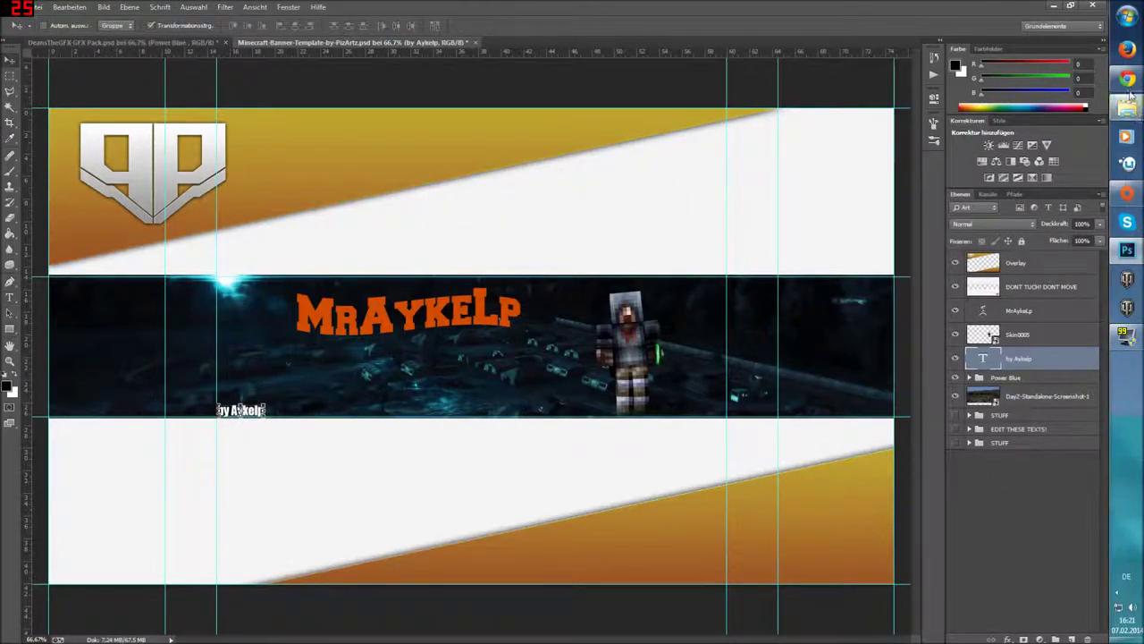
In the GFX pack, hide Power Blue and browse the Effects group to show Crystal.
click(179, 42)
click(955, 382)
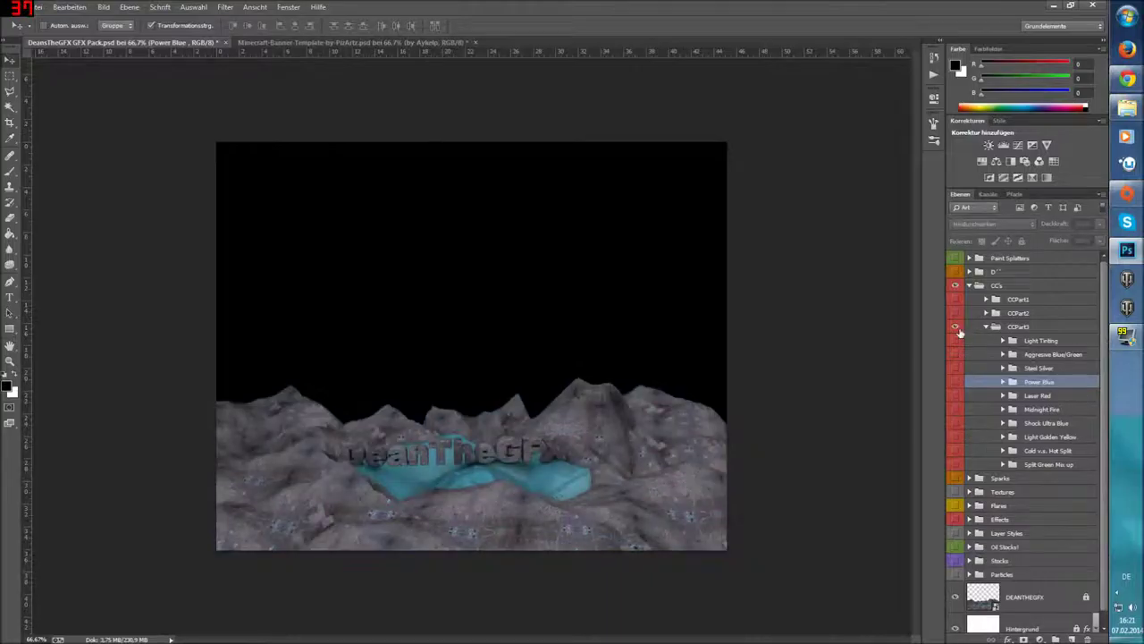
click(968, 286)
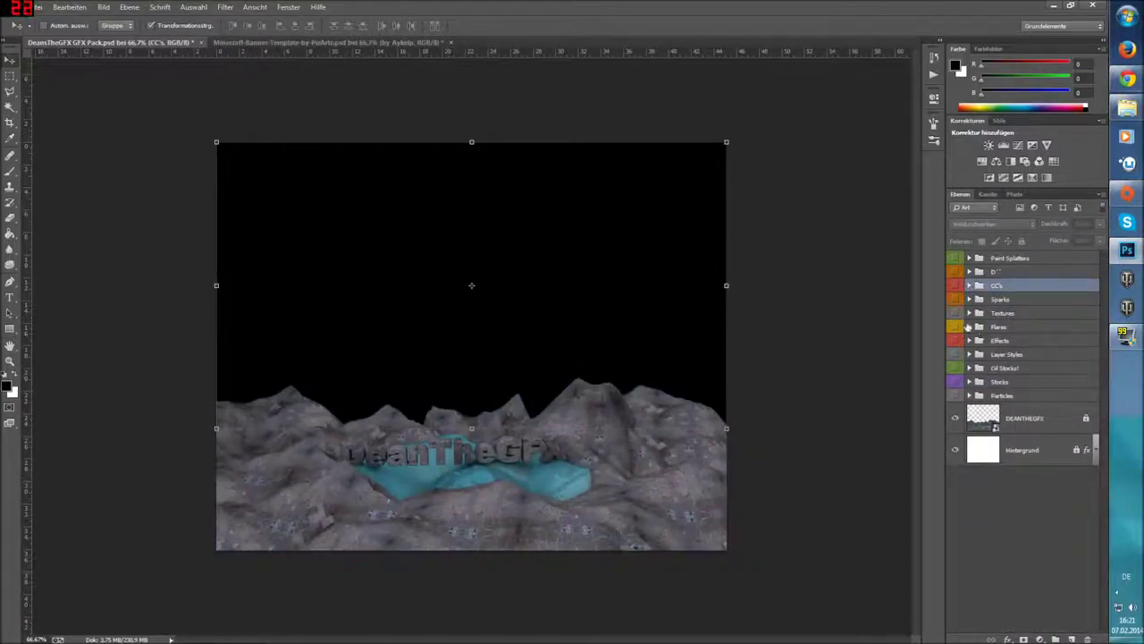
click(969, 326)
click(969, 327)
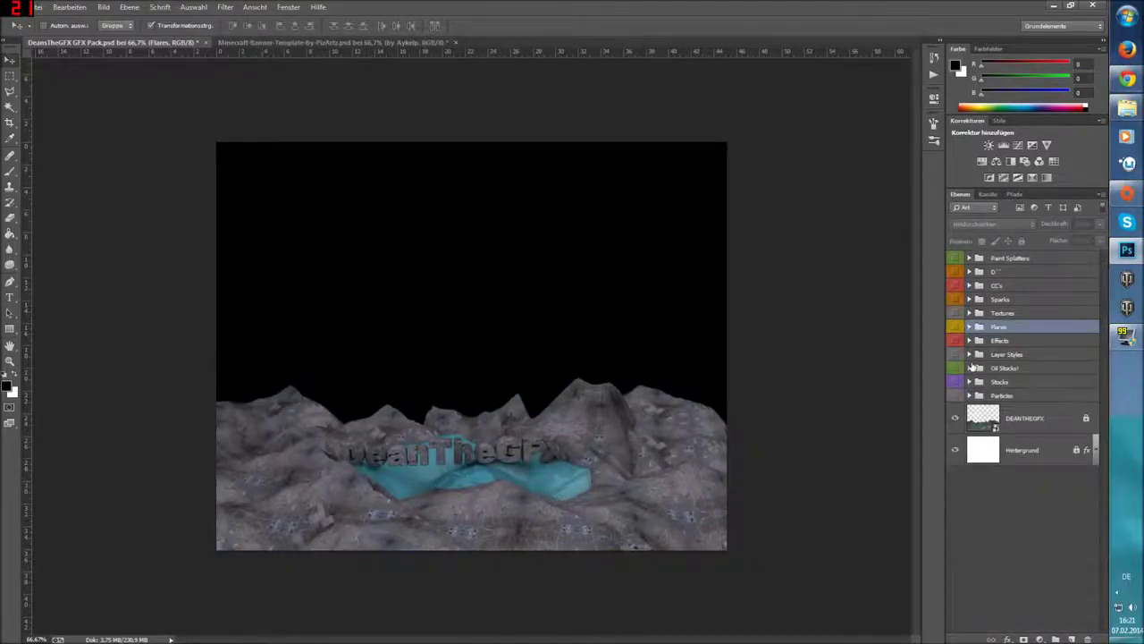
click(969, 341)
scroll(956, 308, down, 2)
scroll(955, 302, down, 2)
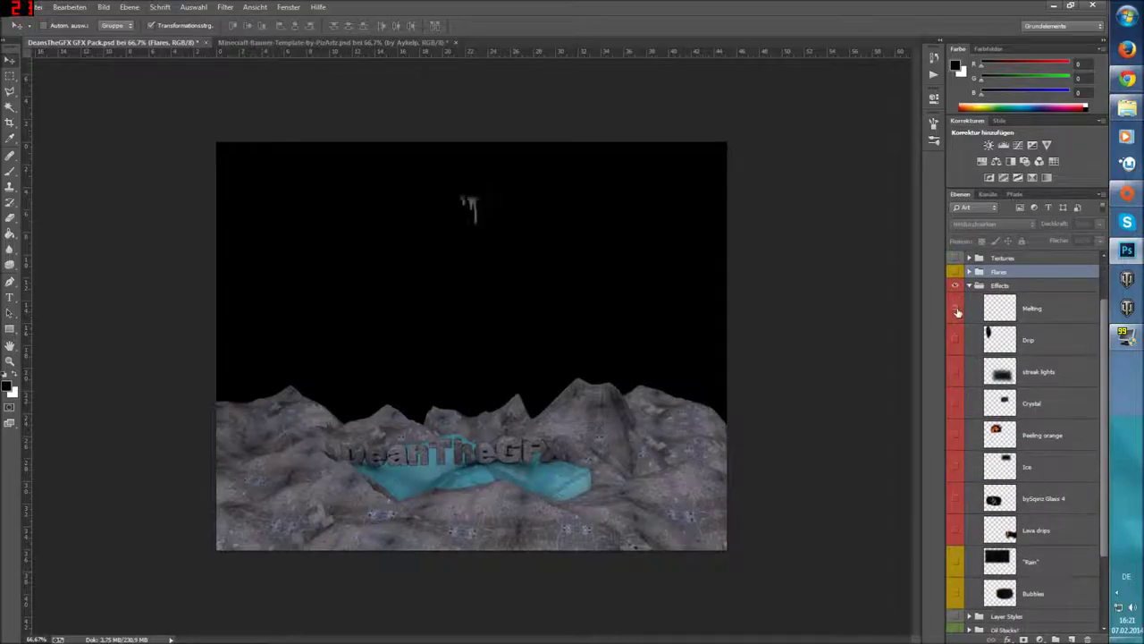
click(955, 371)
click(954, 403)
click(955, 403)
Duplicate the Crystal layer into the Minecraft banner document.
right_click(1019, 407)
click(902, 238)
click(581, 239)
click(554, 253)
click(668, 196)
click(387, 42)
Enlarge the Crystal effect across the strip behind the title, blended with Aufhellen (Lighten).
mouse_move(365, 258)
mouse_down()
mouse_move(389, 353)
mouse_move(371, 376)
mouse_up()
key(ctrl+t)
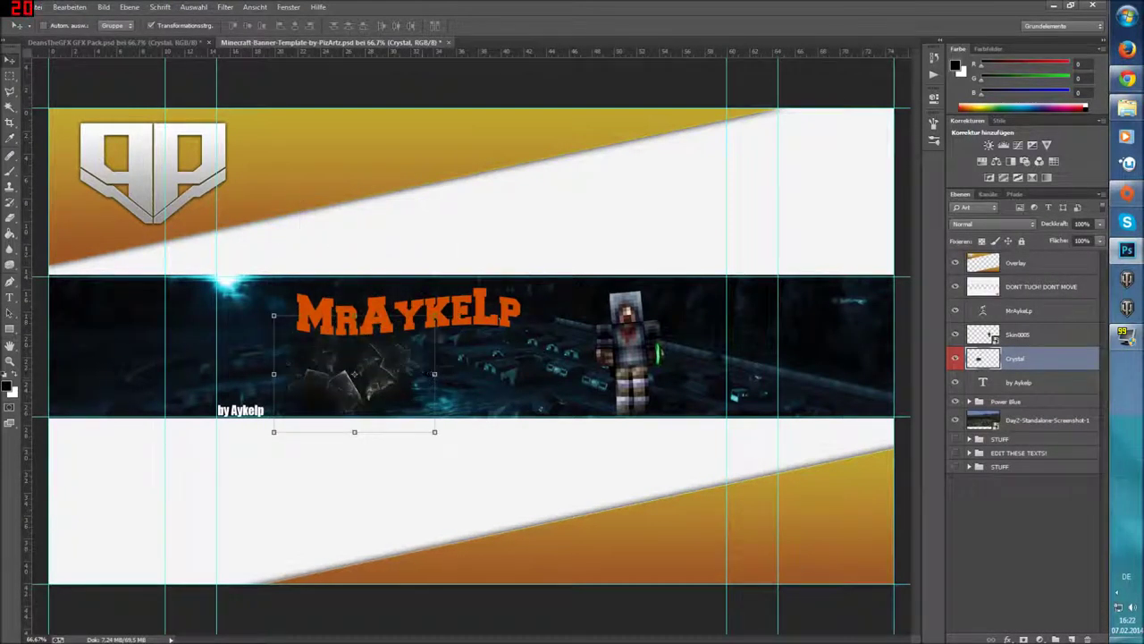
drag(647, 246, 652, 250)
drag(447, 340, 433, 358)
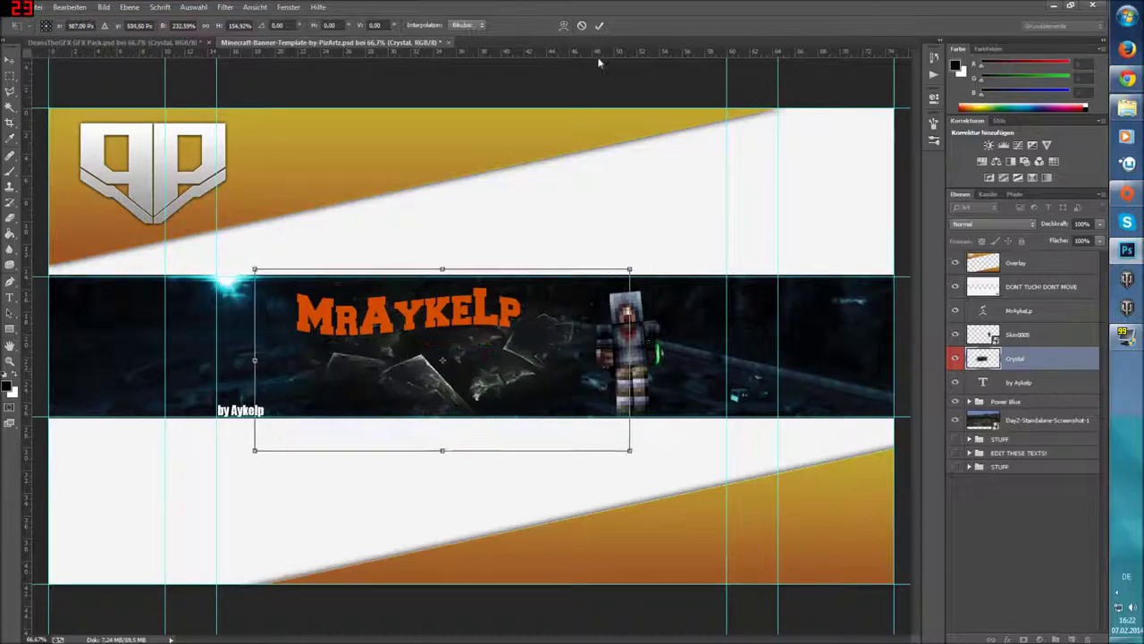
key(Return)
click(988, 223)
click(970, 330)
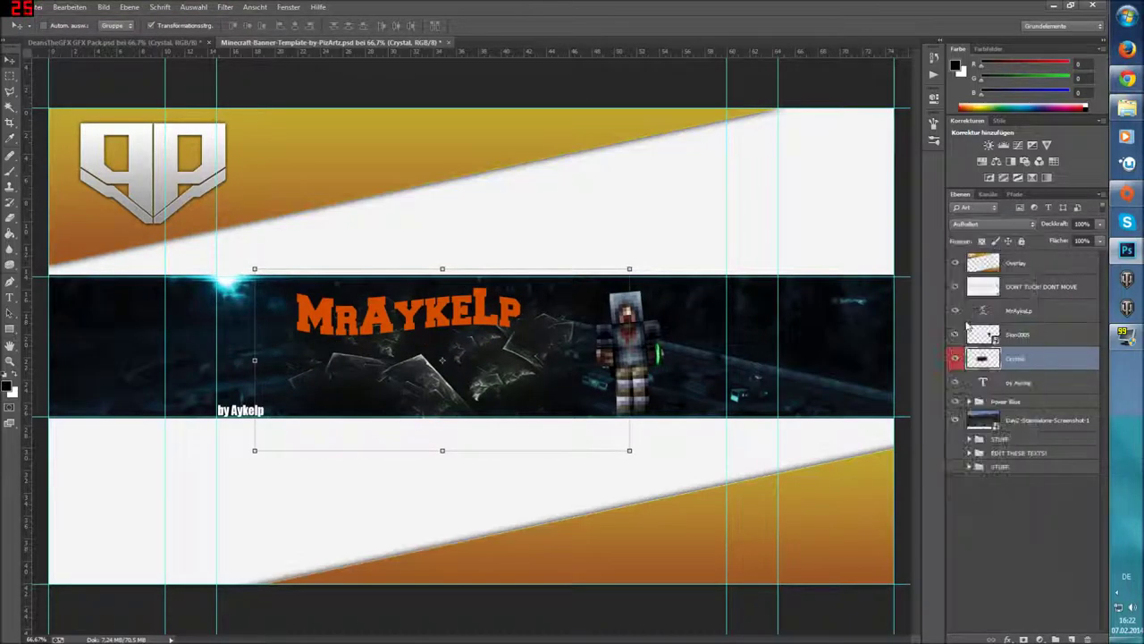
drag(447, 357, 425, 351)
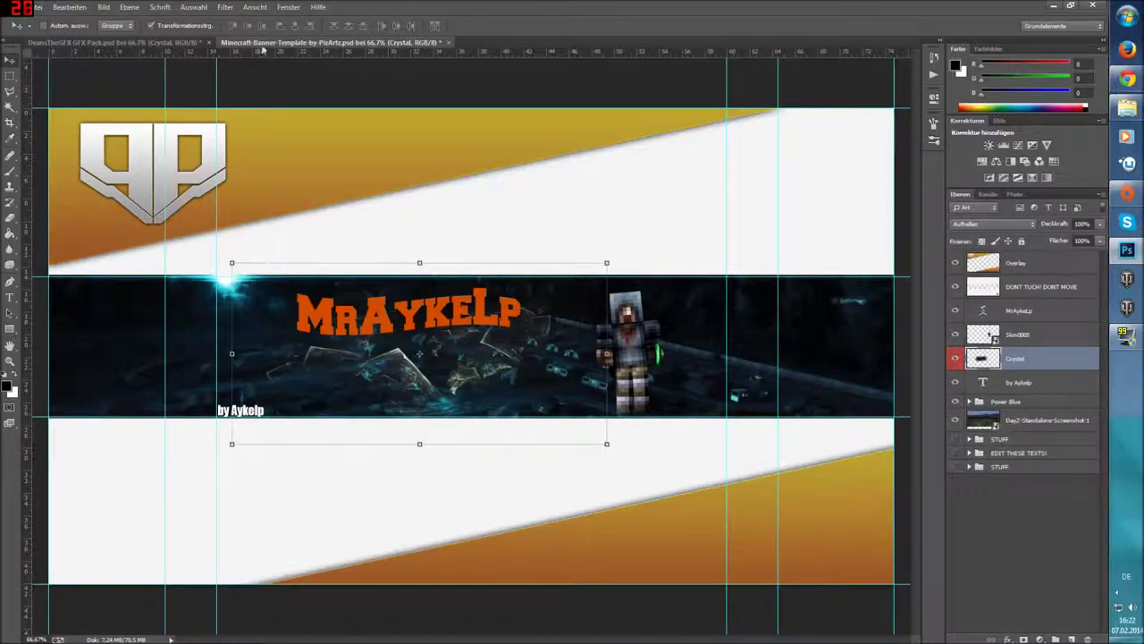
click(116, 42)
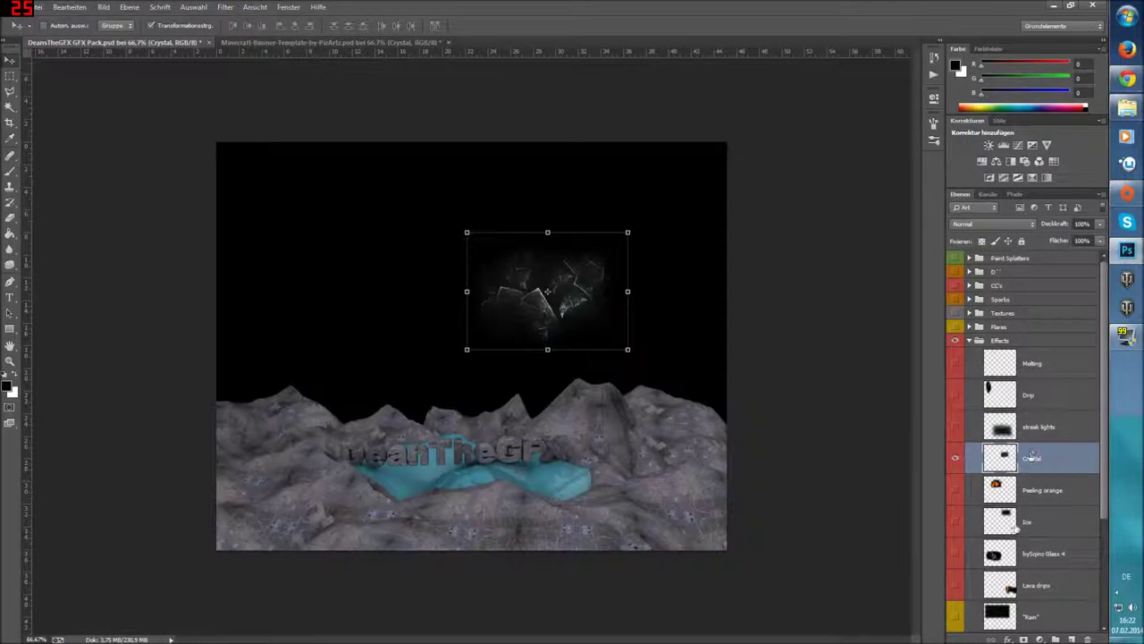
Show the Bubbles effect in the GFX pack and duplicate it into the banner document.
drag(957, 482, 956, 583)
scroll(957, 583, down, 3)
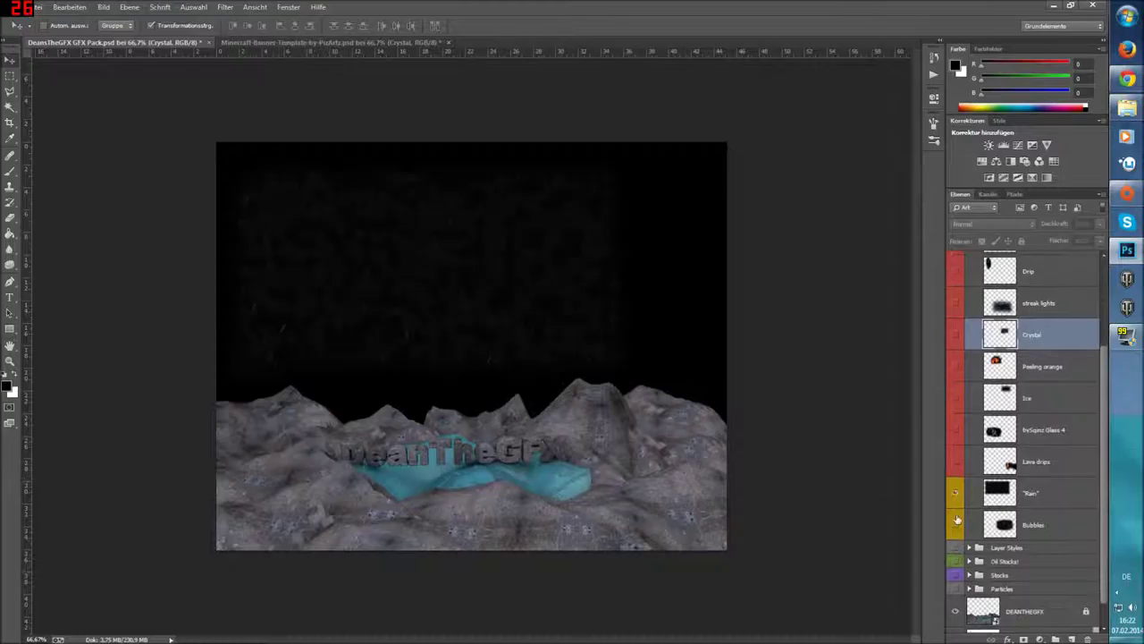
click(960, 493)
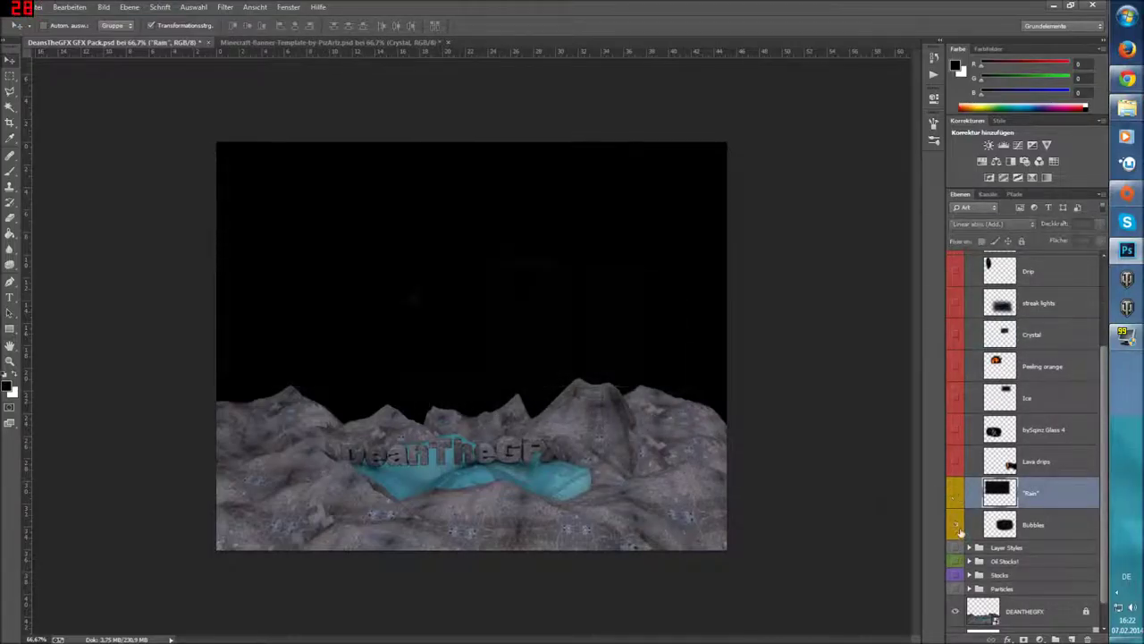
click(960, 529)
right_click(1027, 525)
click(994, 115)
click(536, 238)
click(677, 191)
click(356, 42)
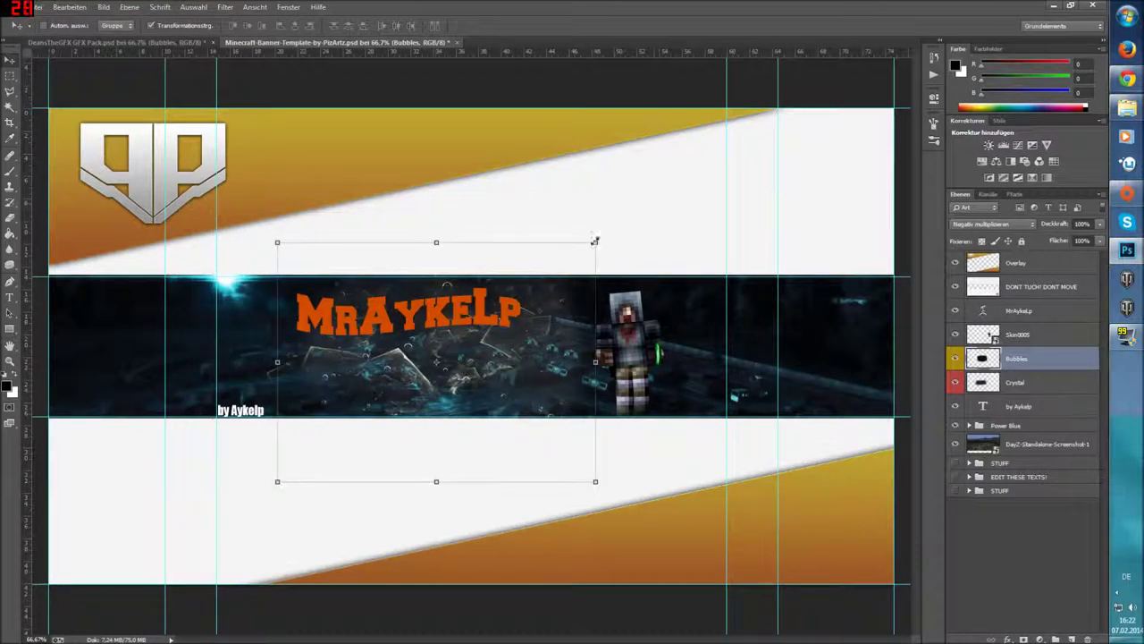
Scale the Bubbles layer up to cover the banner's middle strip and commit.
drag(593, 241, 780, 143)
drag(277, 480, 98, 549)
drag(396, 439, 404, 447)
key(Return)
click(116, 42)
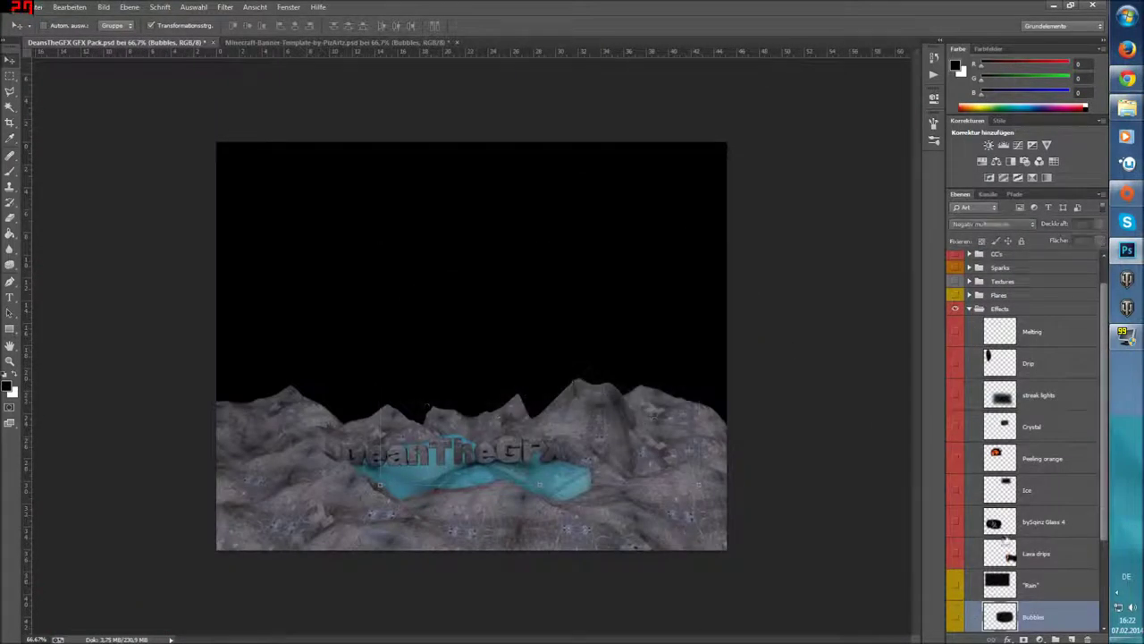
Preview the Particles group layers in the GFX pack, leaving Lens dirt visible.
click(969, 308)
click(970, 396)
click(954, 481)
click(956, 545)
click(957, 545)
click(954, 449)
click(954, 418)
click(955, 481)
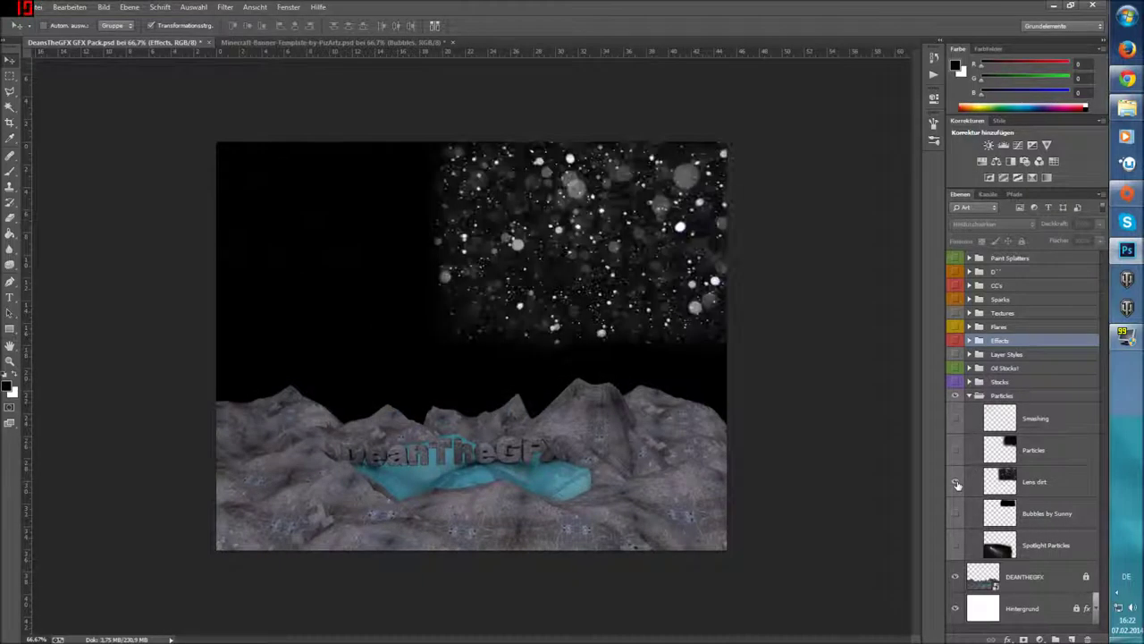
Duplicate the Lens dirt layer into the Minecraft banner document.
click(1036, 481)
right_click(1037, 481)
click(1003, 87)
click(585, 239)
click(554, 265)
click(675, 194)
click(344, 43)
Scale the lens dirt with Free Transform to cover the whole banner.
mouse_move(425, 201)
mouse_down()
mouse_move(596, 207)
mouse_move(809, 119)
mouse_up()
mouse_move(240, 450)
mouse_down()
mouse_move(37, 579)
mouse_move(192, 572)
mouse_up()
drag(510, 491, 467, 503)
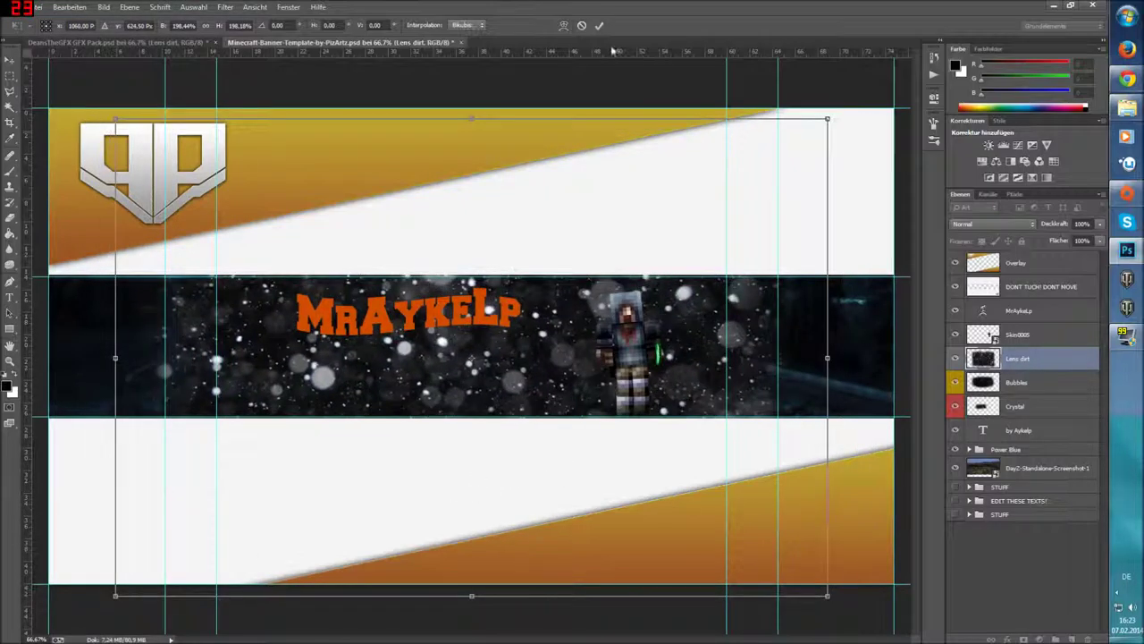
key(Return)
Set the lens dirt to Aufhellen at about 23% opacity and shift the MrAykeLp title right and down.
click(992, 223)
click(992, 329)
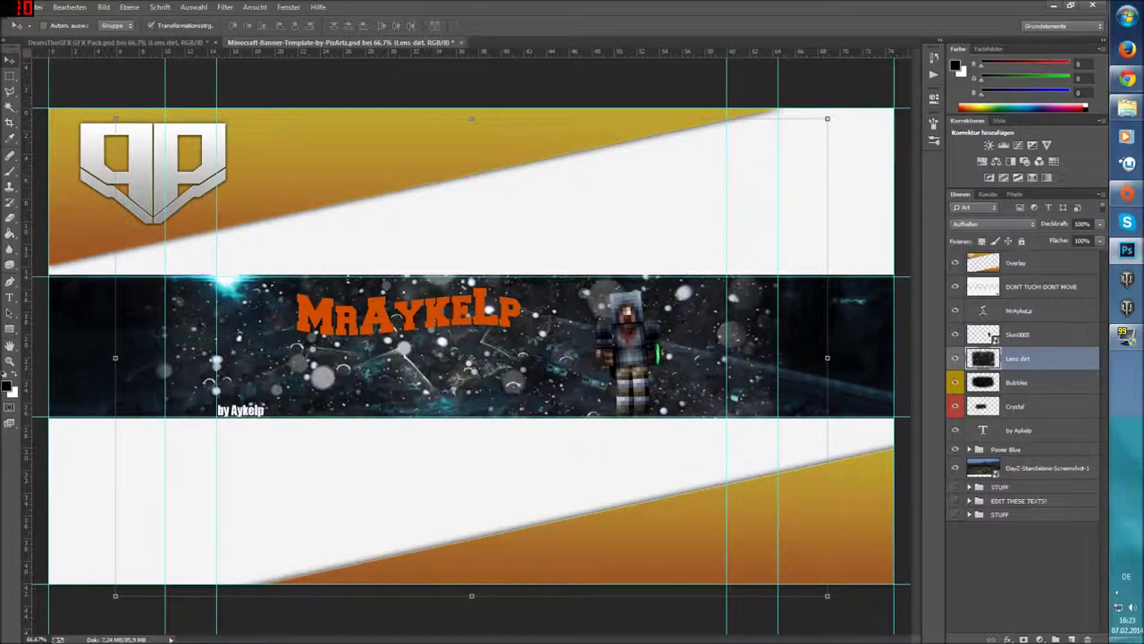
drag(1062, 241, 1054, 242)
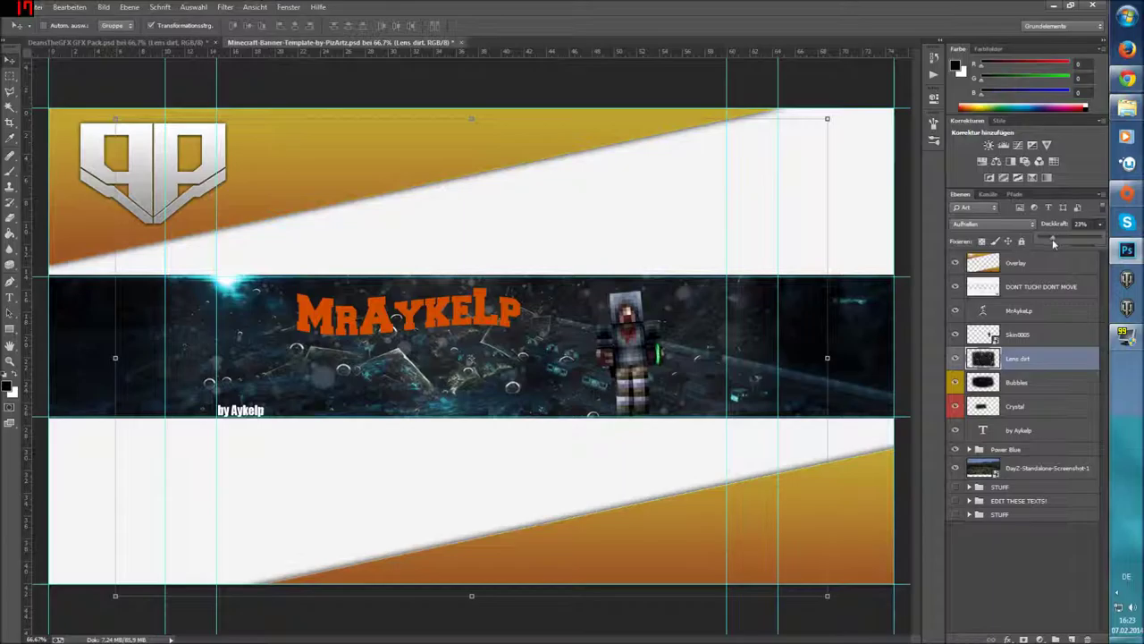
click(1013, 306)
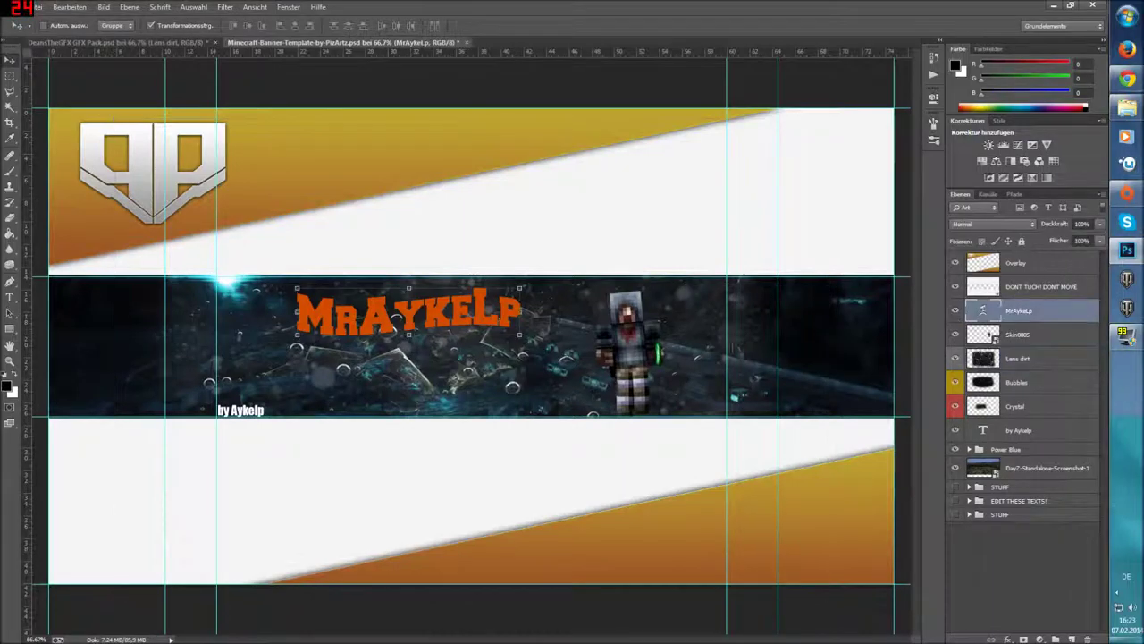
drag(456, 342, 483, 360)
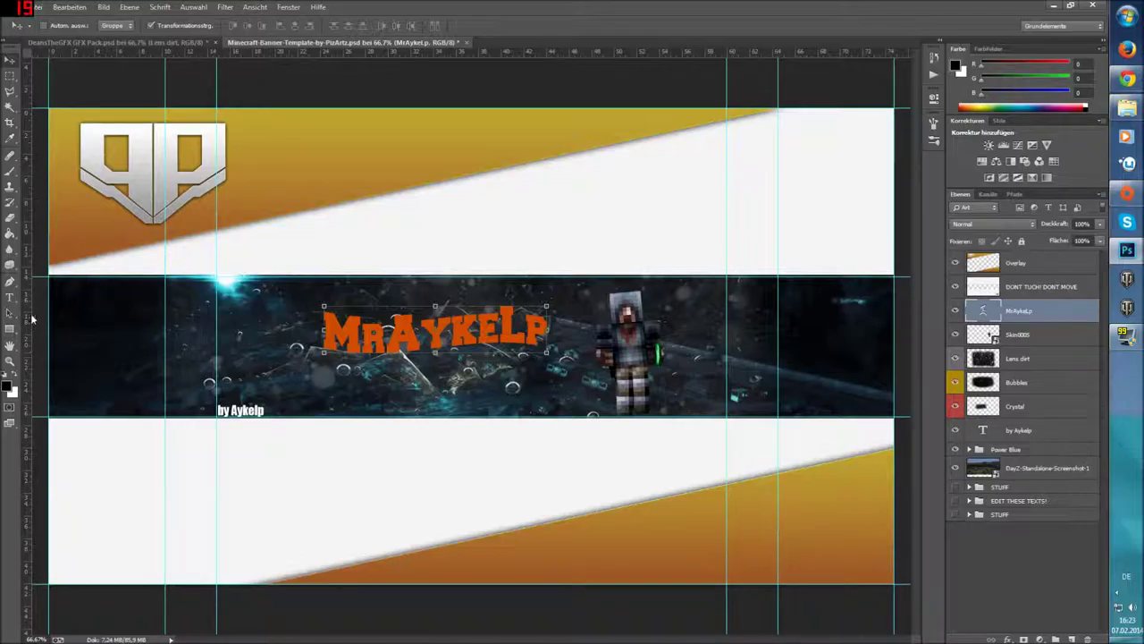
Save the banner as PNG named MrAyke in the Photoshop\Banner folder.
click(42, 9)
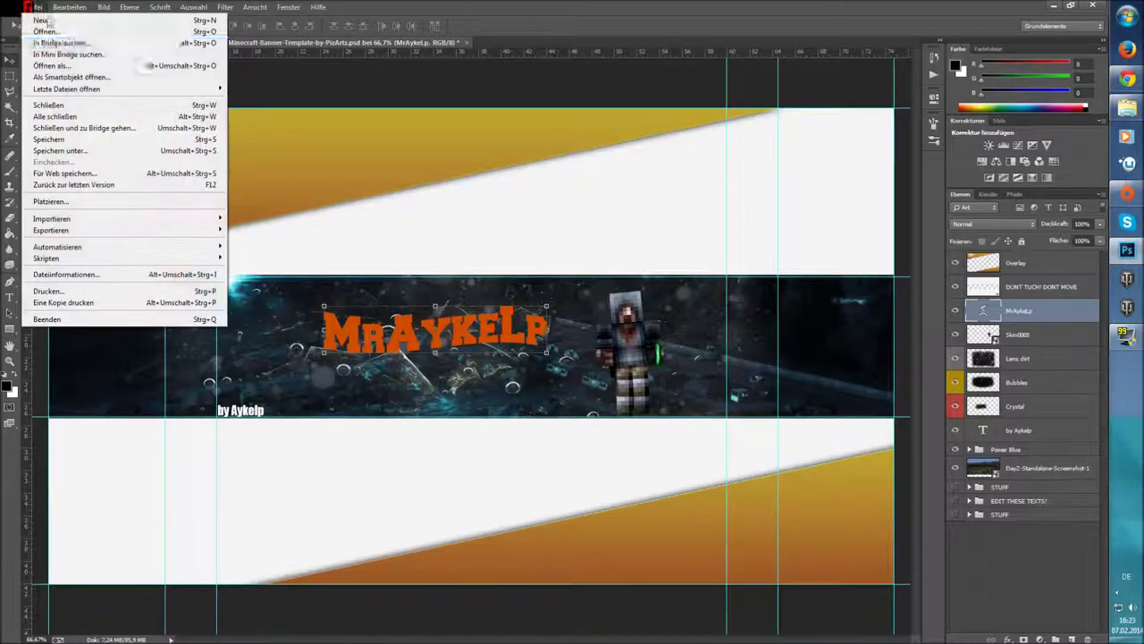
click(83, 153)
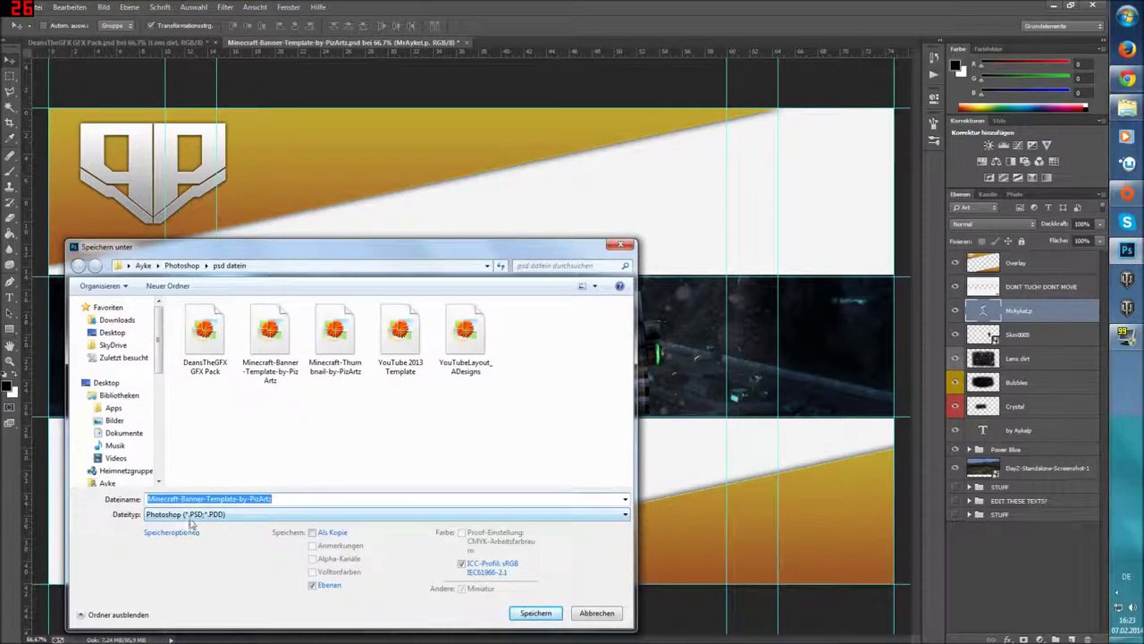
click(190, 514)
click(197, 463)
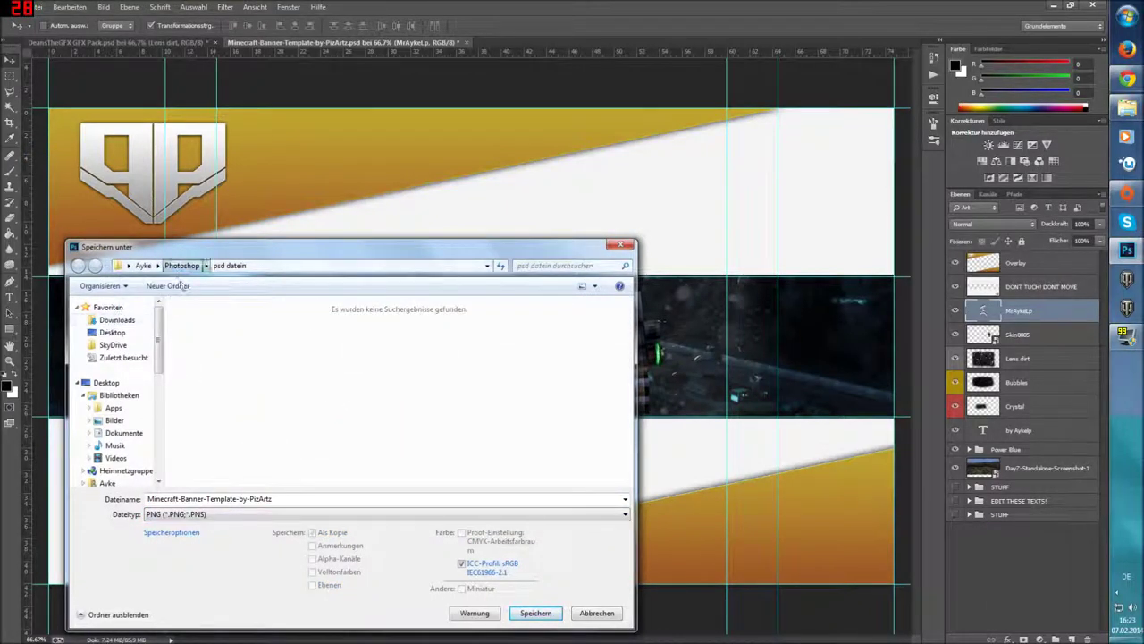
click(181, 265)
double_click(223, 319)
text(M)
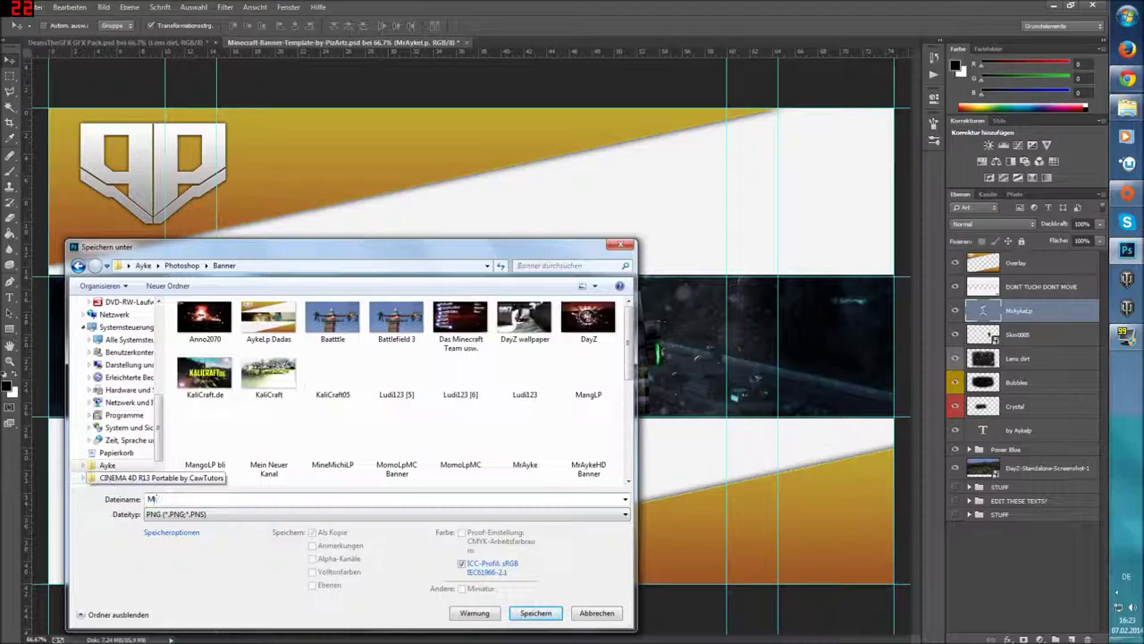
text(rAykeLp)
click(551, 617)
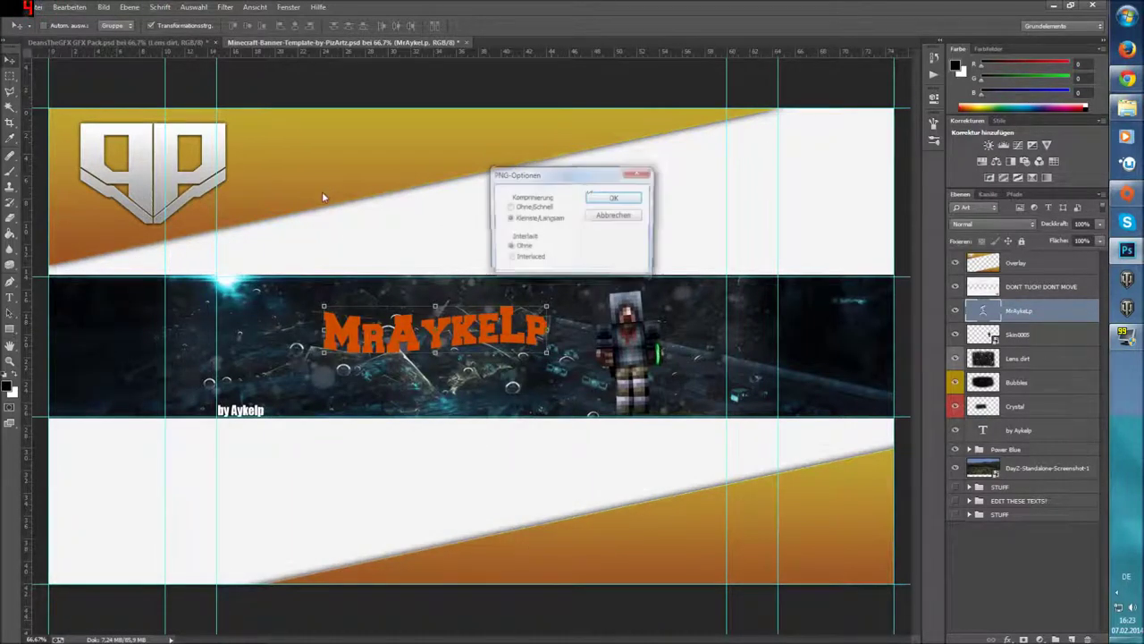
click(613, 197)
click(38, 7)
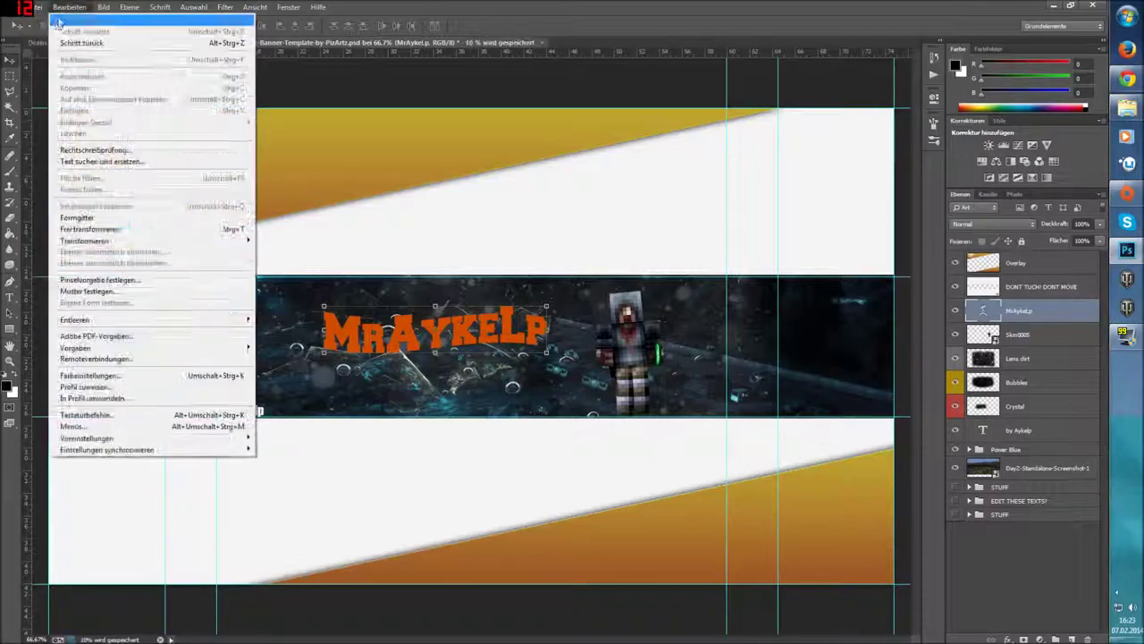
click(42, 20)
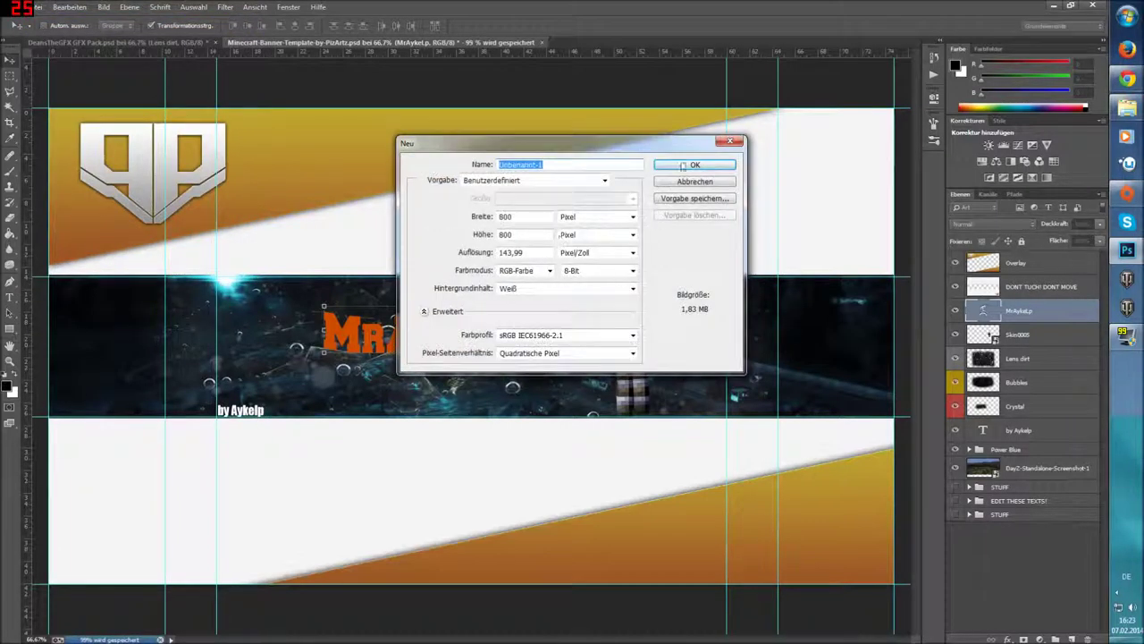
Create an 800×800 document and unlock its background layer.
click(682, 166)
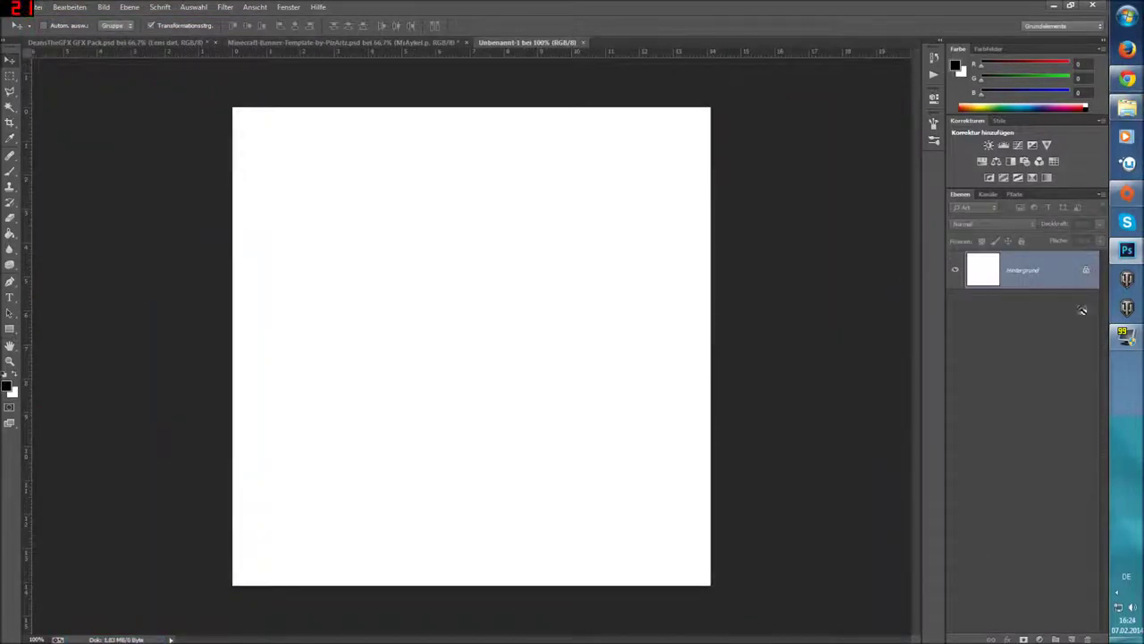
key(ctrl+t)
key(Return)
key(Delete)
Place the buchenwald forest photo from Hintergrundbilder and scale it to fill the canvas.
click(1126, 107)
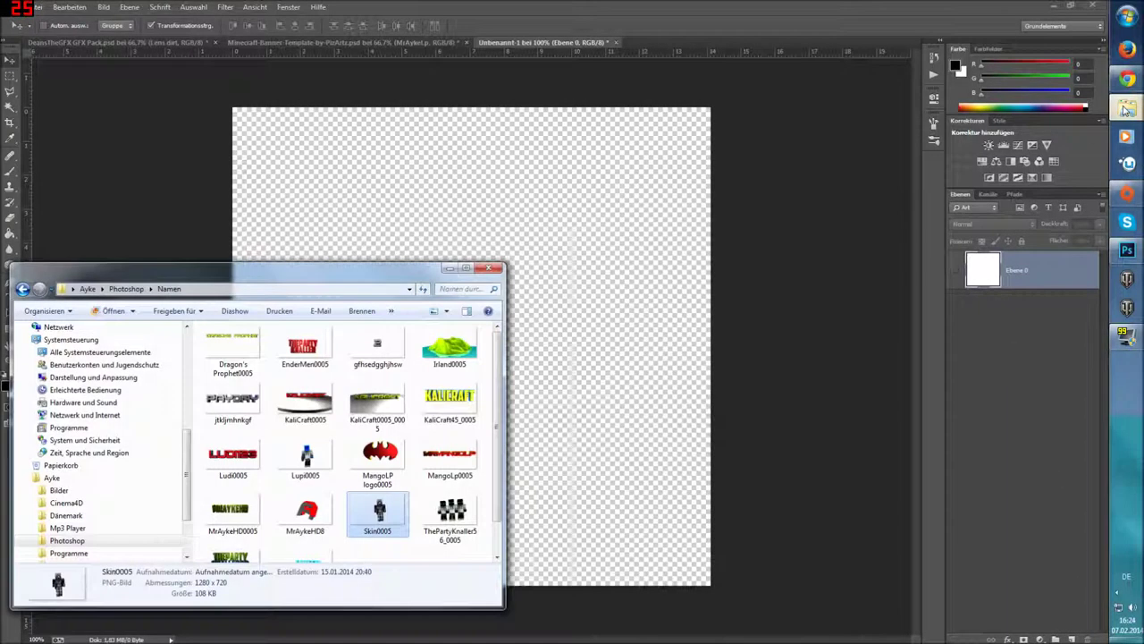
click(26, 292)
double_click(242, 371)
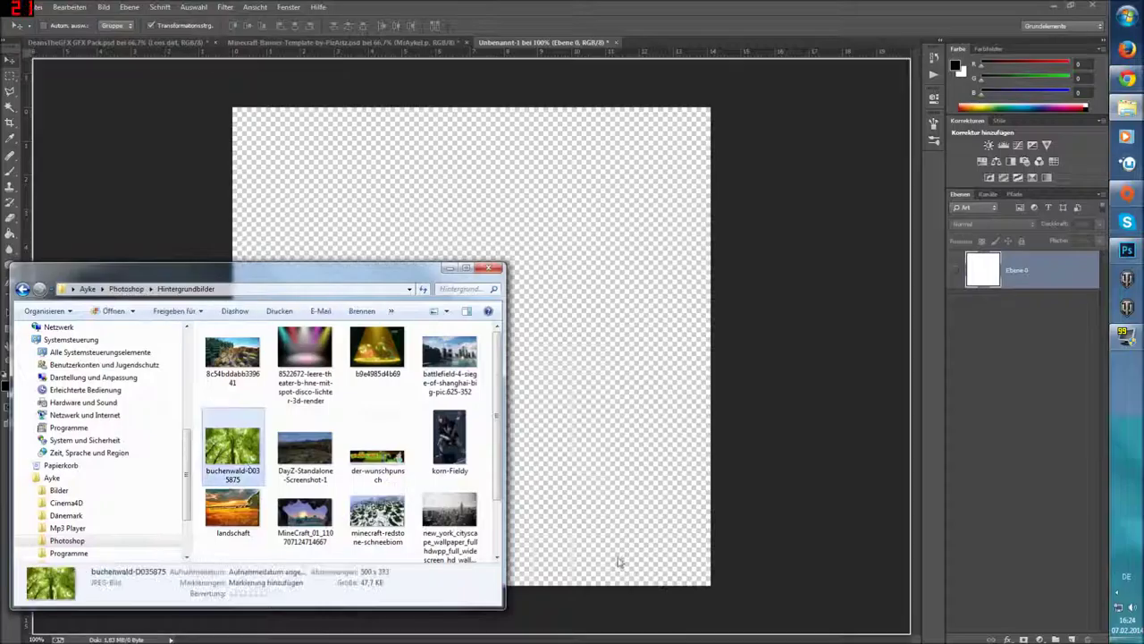
drag(232, 447, 572, 349)
drag(711, 188, 772, 57)
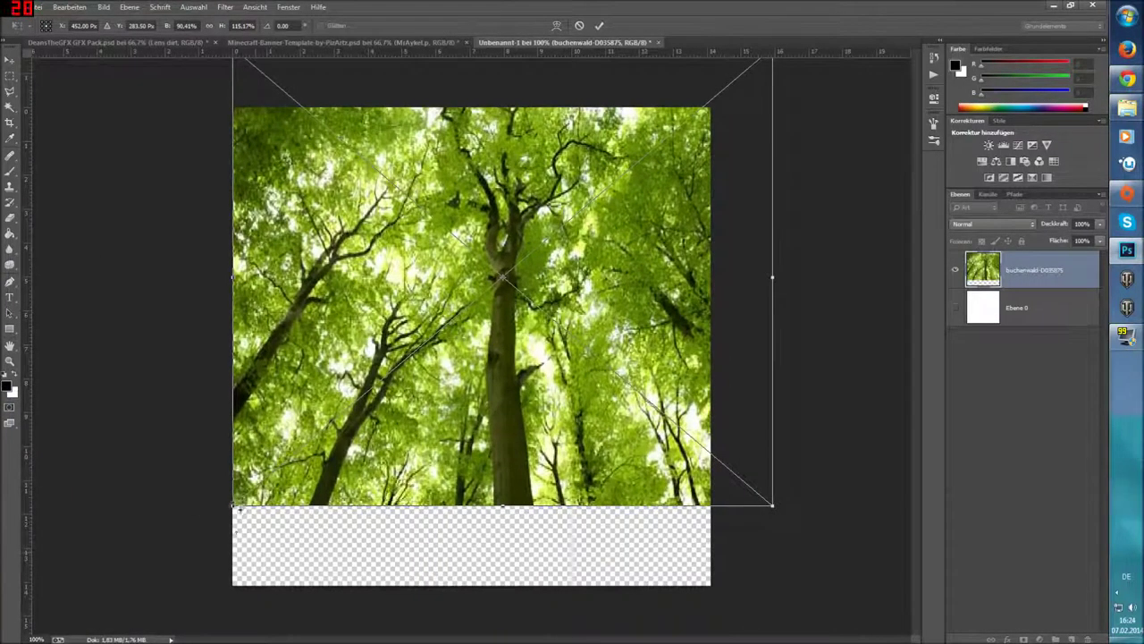
drag(232, 505, 105, 631)
drag(451, 507, 483, 510)
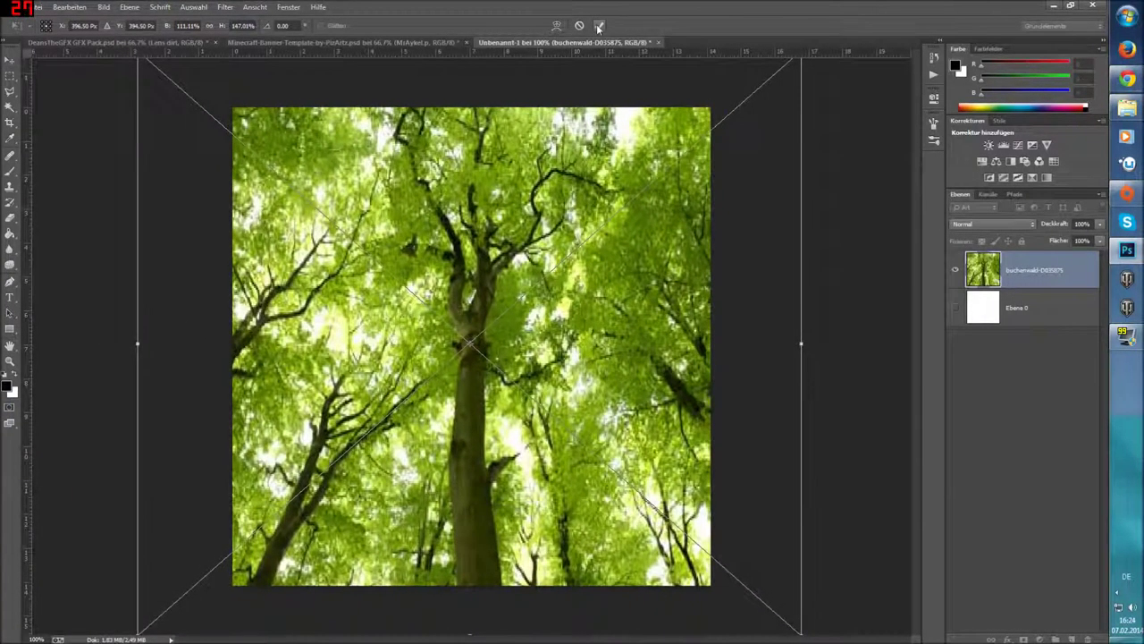
click(599, 26)
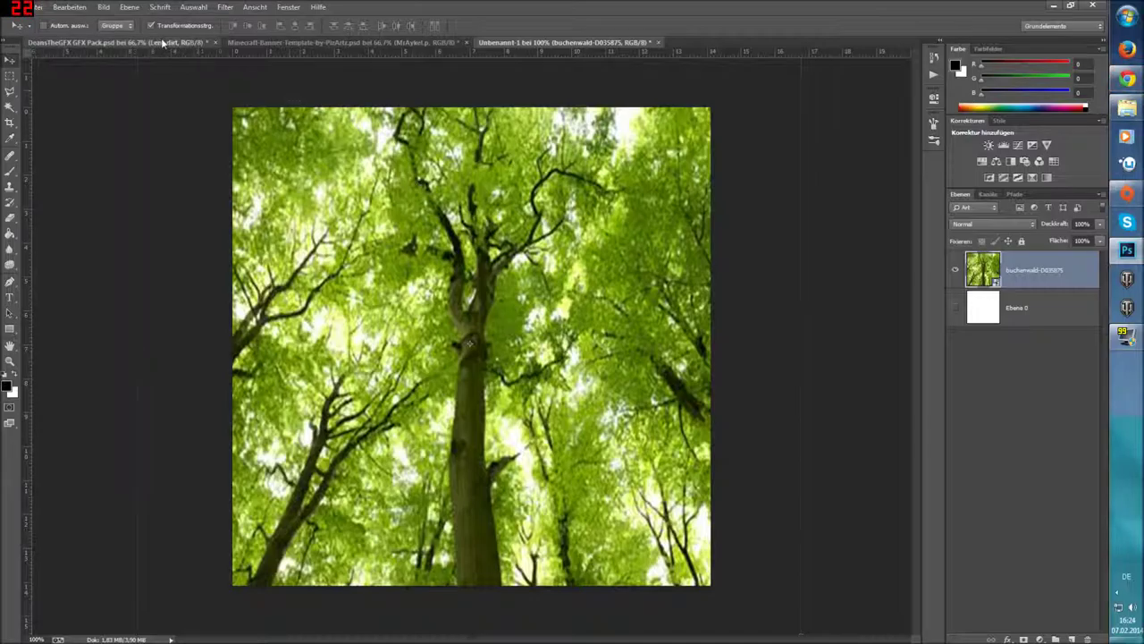
click(116, 42)
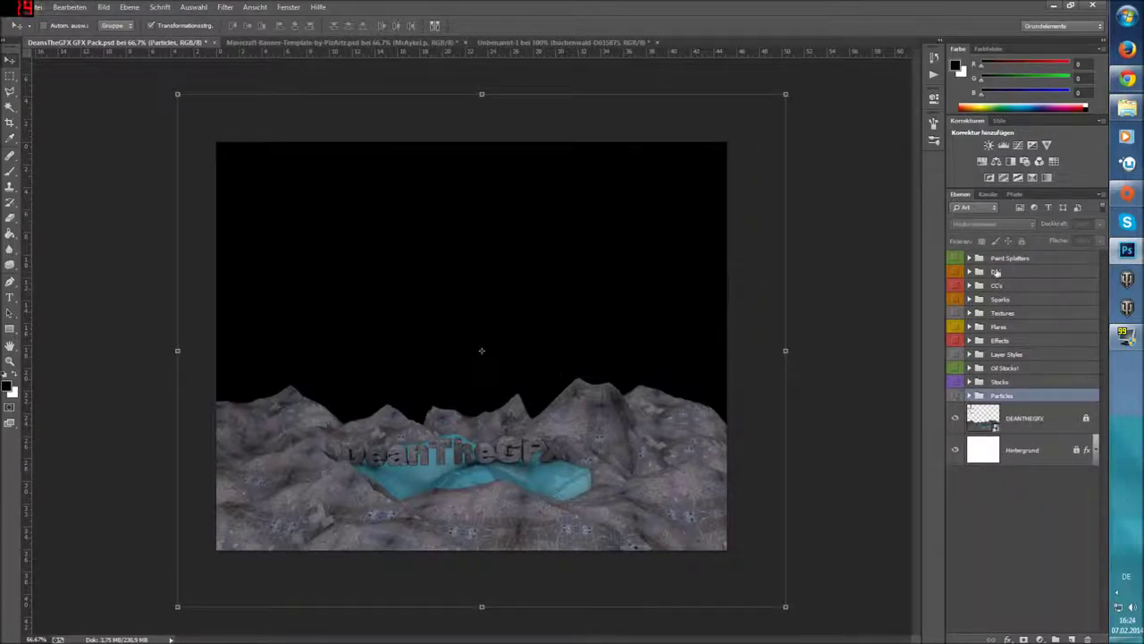
Expand CC's > CCPart3 and toggle its colour grades, ending on Split Green Mix up.
click(969, 285)
click(995, 285)
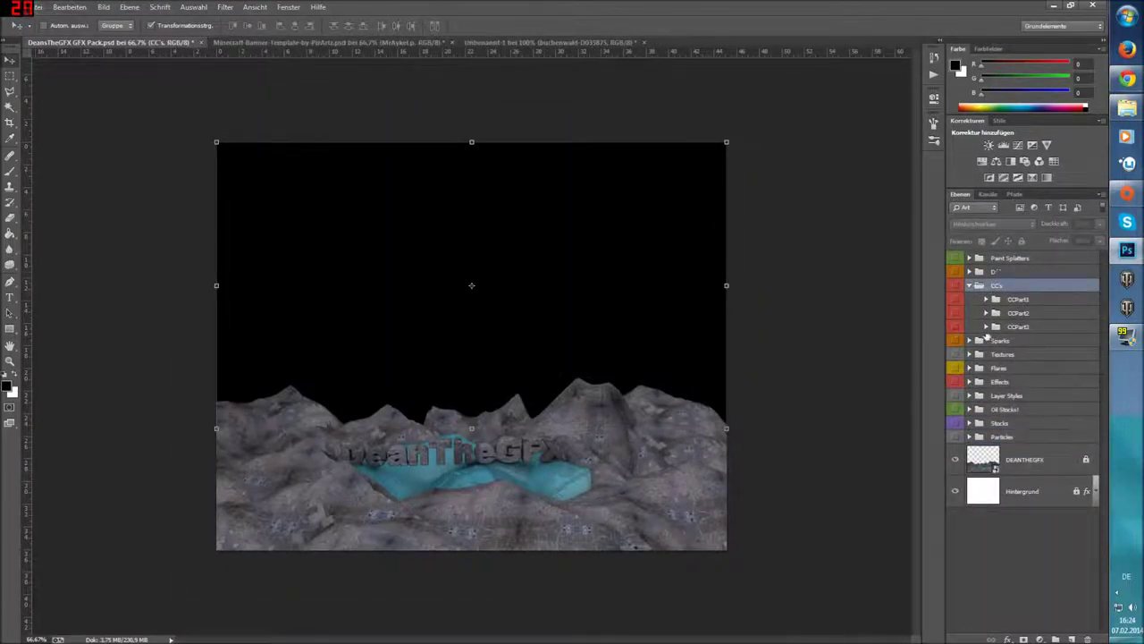
click(1018, 326)
click(1003, 395)
click(1003, 395)
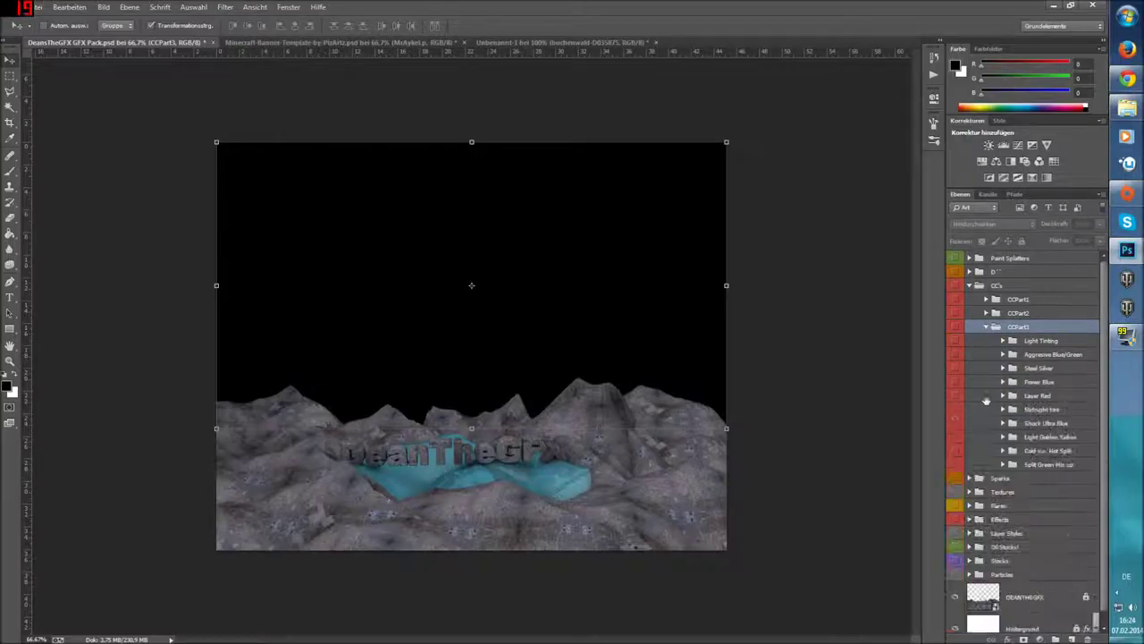
click(955, 395)
click(954, 423)
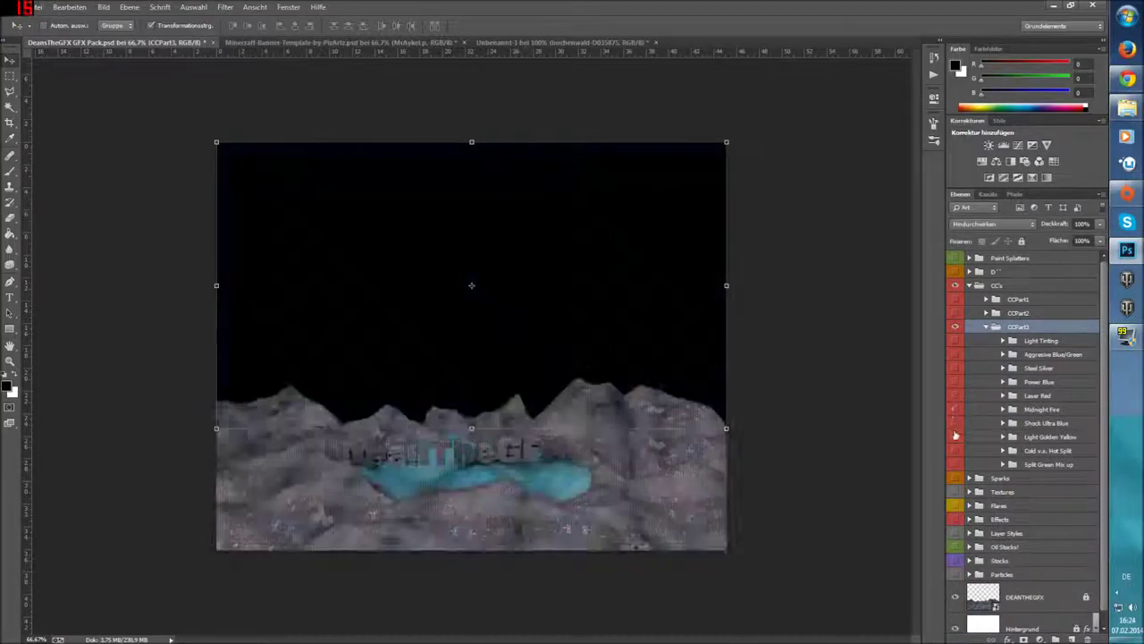
click(955, 436)
click(954, 450)
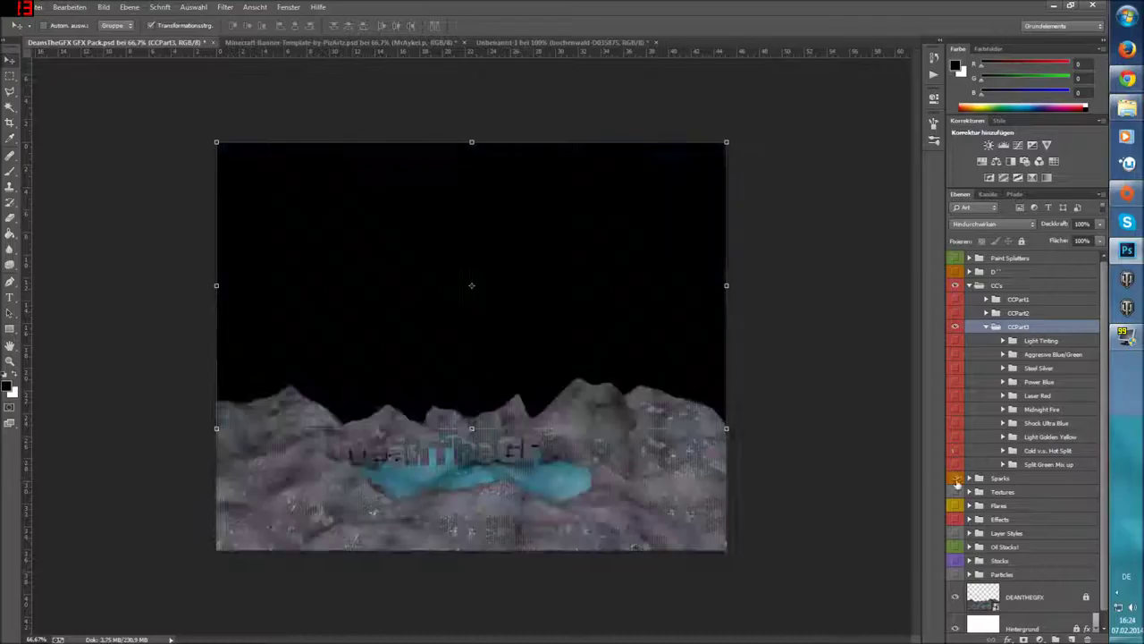
click(955, 464)
right_click(1022, 465)
Duplicate the Split Green Mix up group into the Unbenannt-1 forest document.
click(1022, 147)
click(562, 240)
click(544, 270)
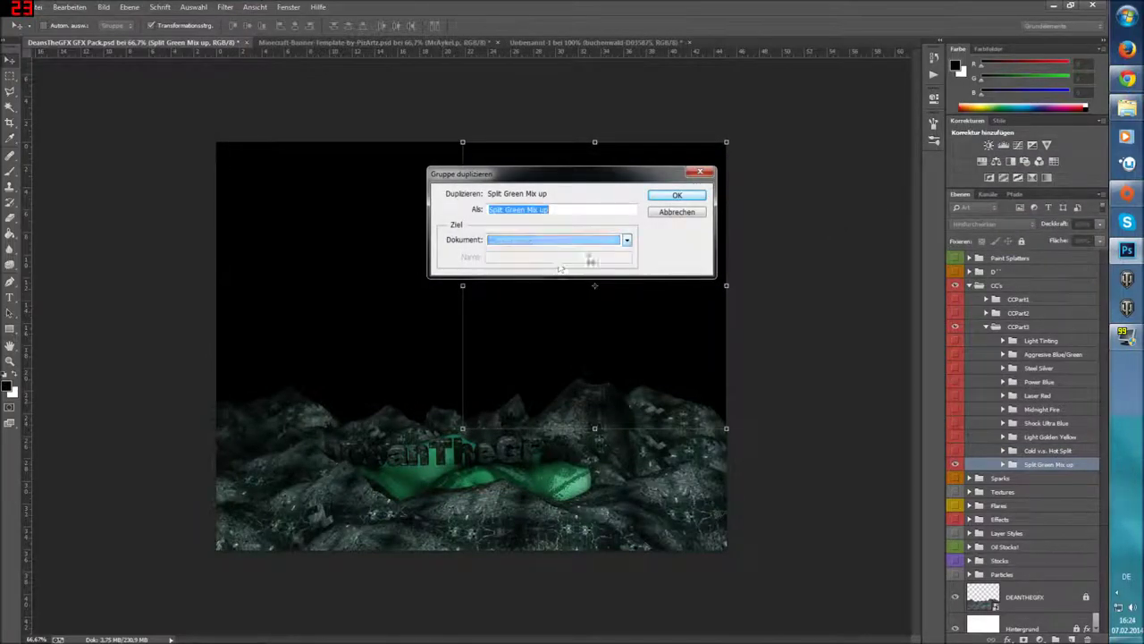
click(689, 195)
click(590, 42)
Stretch the green grade across the forest picture with Free Transform and commit it.
mouse_move(491, 353)
mouse_down()
mouse_move(891, 370)
mouse_move(302, 354)
mouse_move(438, 377)
mouse_move(480, 367)
mouse_move(489, 342)
mouse_up()
drag(688, 126, 801, 58)
drag(291, 561, 94, 617)
mouse_move(434, 514)
mouse_down()
mouse_move(863, 465)
mouse_move(1008, 496)
mouse_move(680, 501)
mouse_move(802, 512)
mouse_move(771, 514)
mouse_up()
click(599, 25)
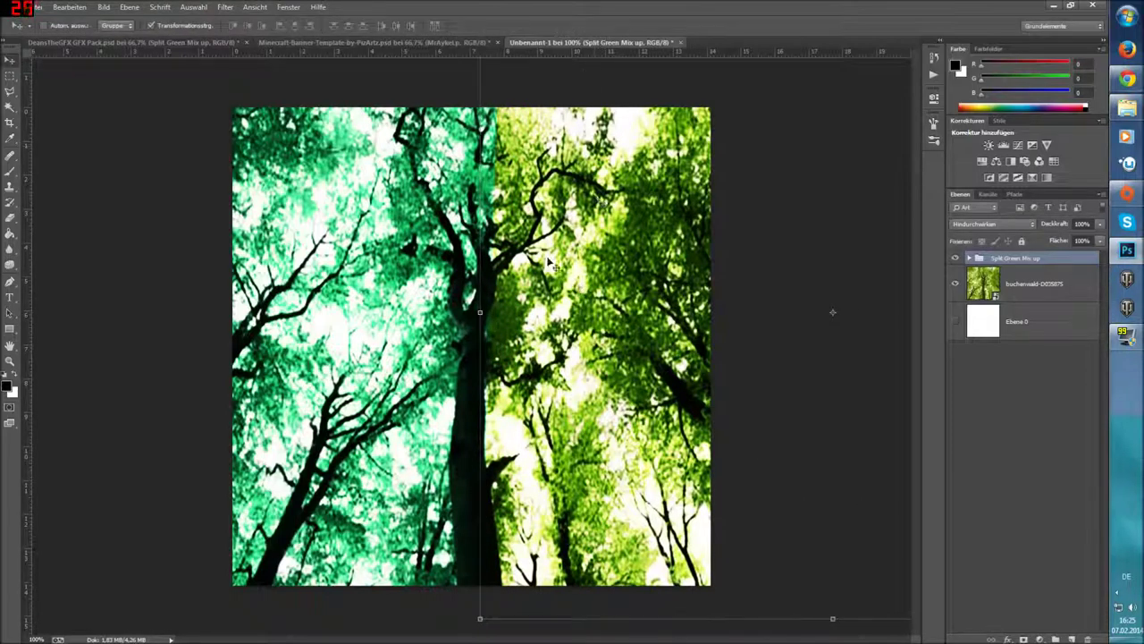
click(498, 43)
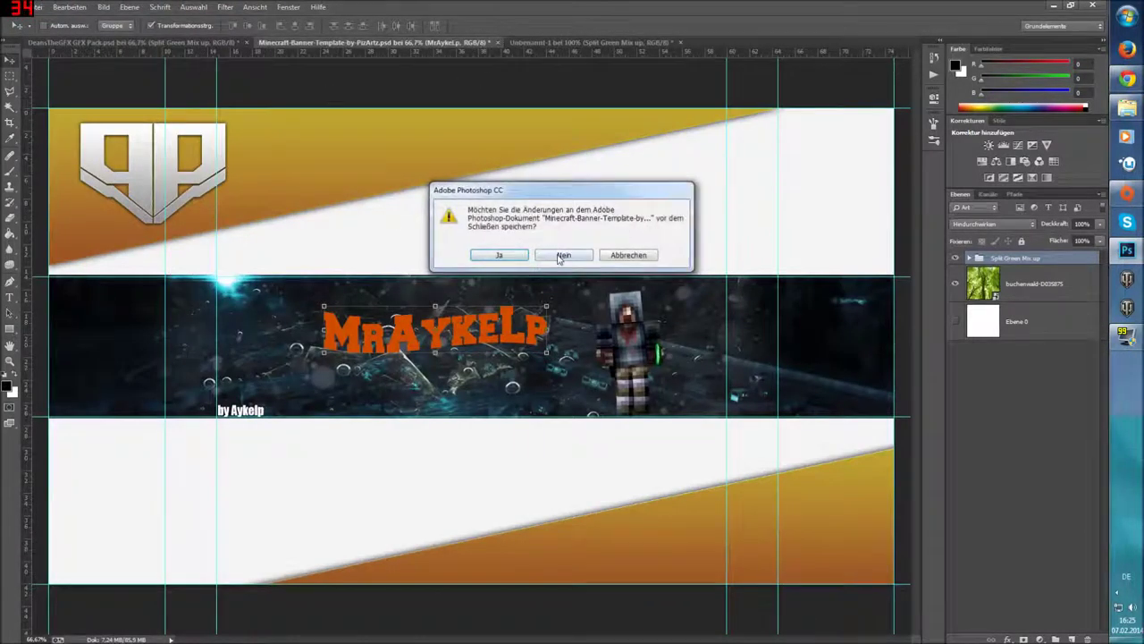
Close the banner without saving and reveal the Sick pattern texture in the pack's Textures group.
click(561, 257)
click(955, 464)
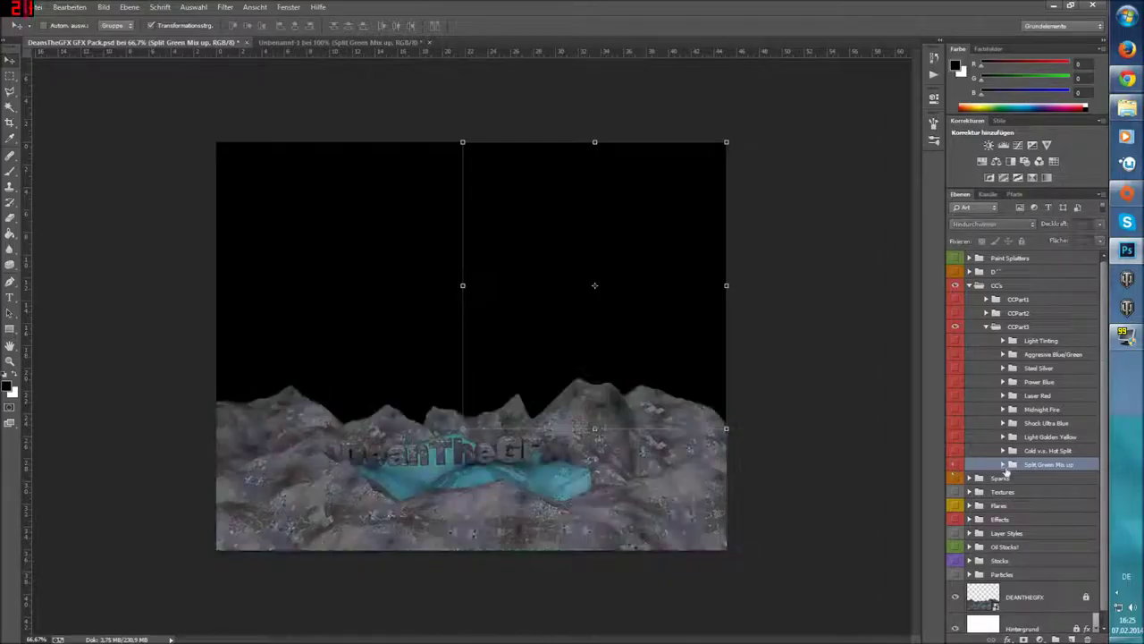
click(987, 327)
click(968, 284)
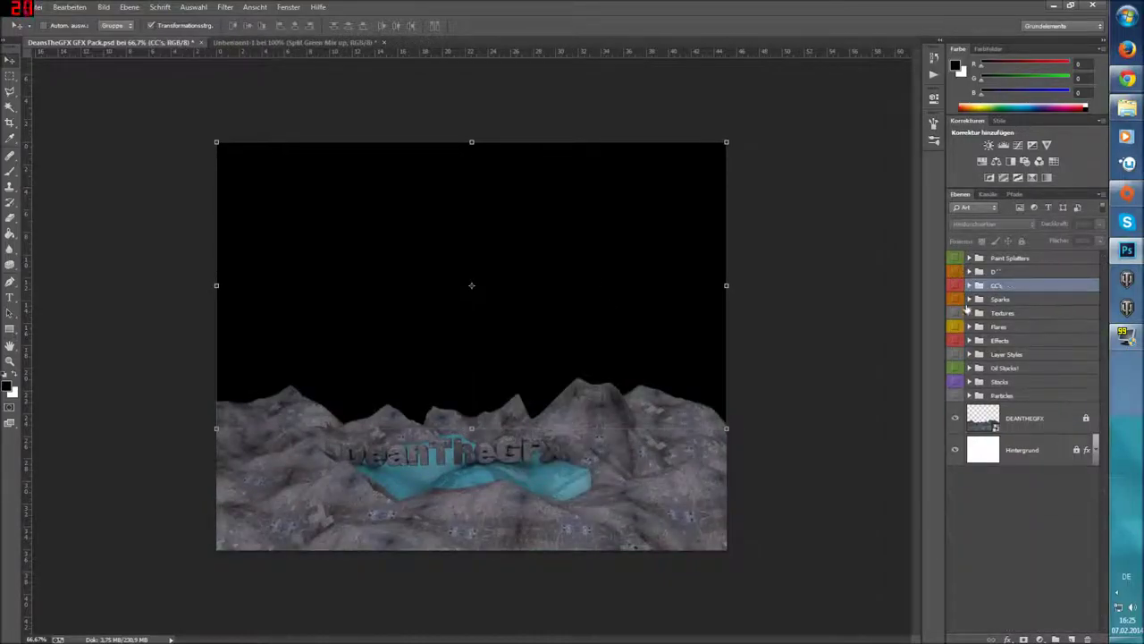
click(969, 313)
click(955, 431)
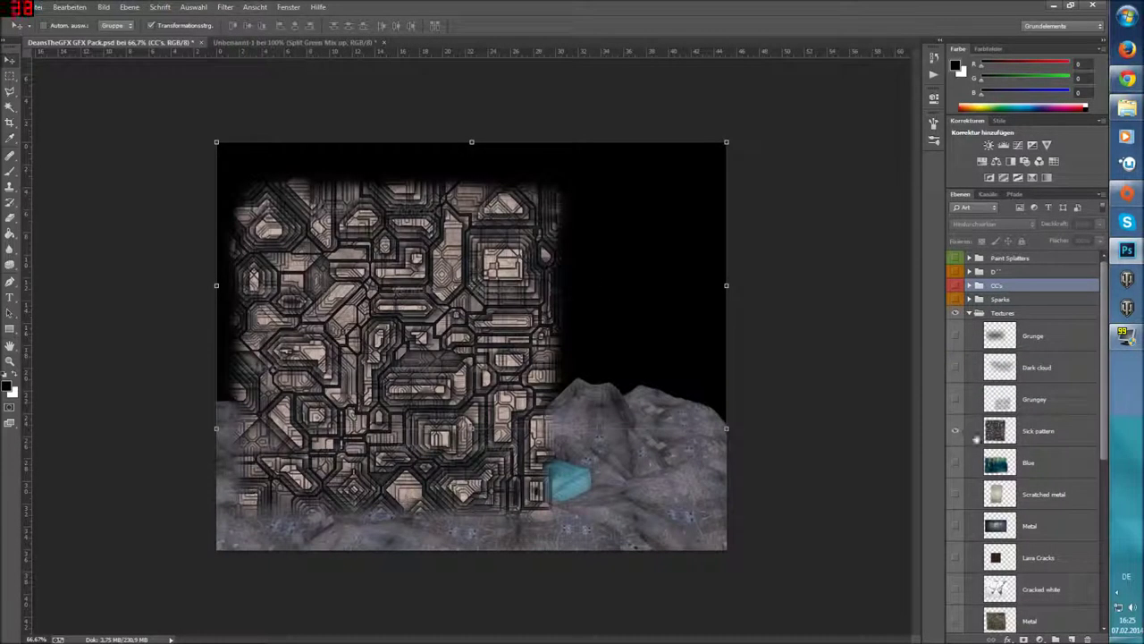
Duplicate the Sick pattern layer into Unbenannt-1 and position it to cover the canvas.
click(1028, 431)
right_click(1028, 431)
click(921, 238)
click(576, 239)
click(554, 264)
click(677, 195)
click(273, 42)
drag(447, 326, 435, 240)
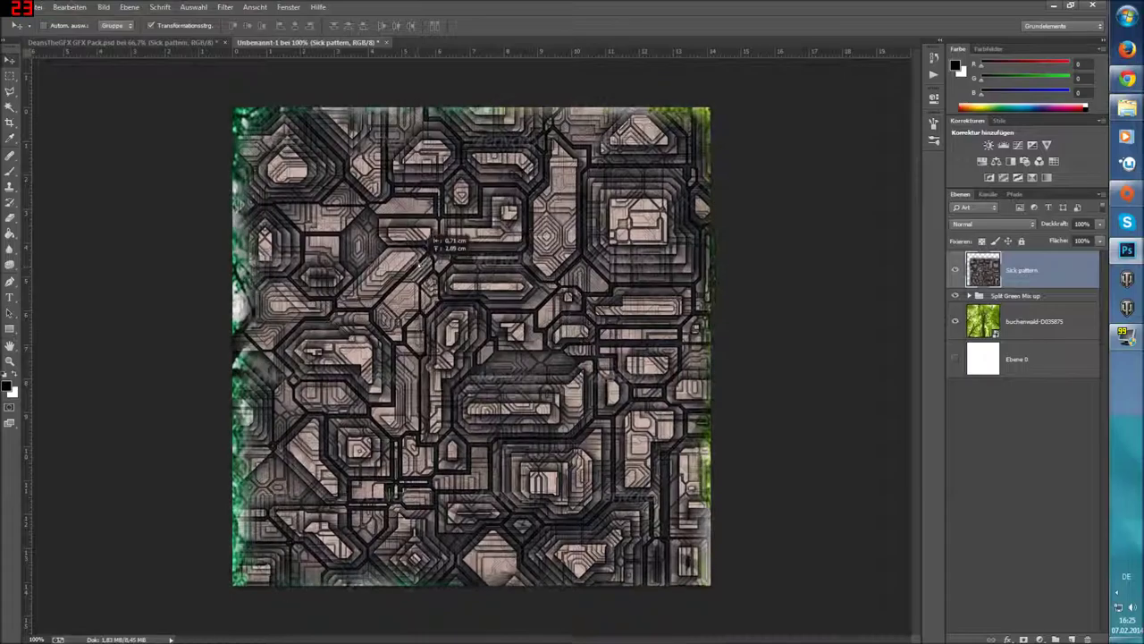
click(992, 224)
Set the Sick pattern blend mode to Ineinanderkopieren (Overlay) and hide the original in the GFX pack.
click(964, 265)
click(967, 224)
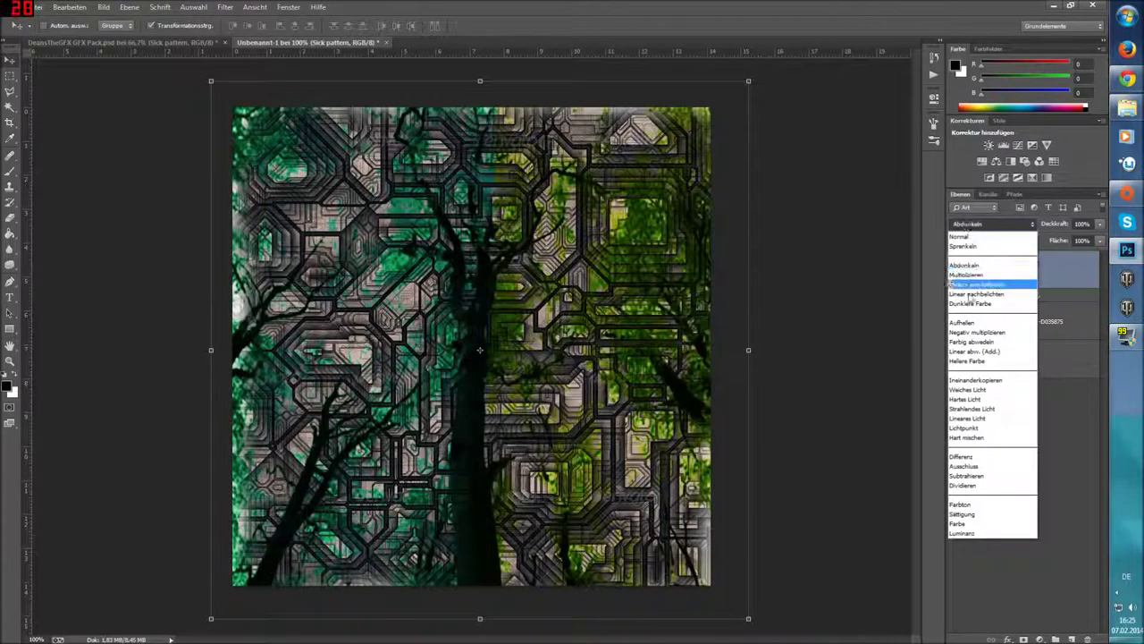
click(962, 323)
click(992, 224)
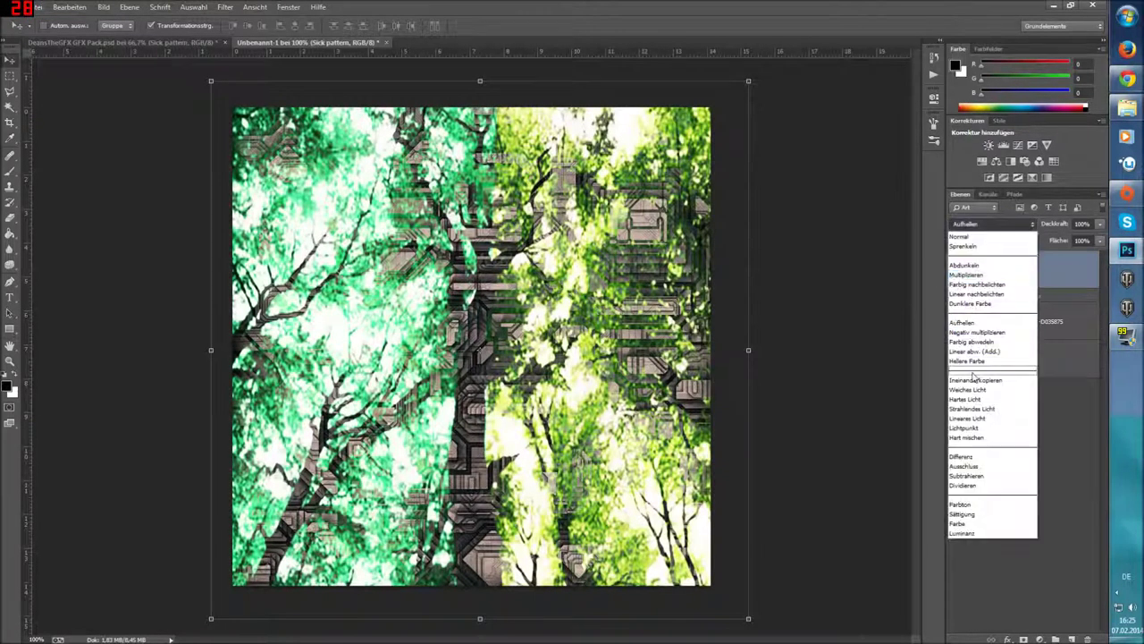
click(970, 384)
click(155, 44)
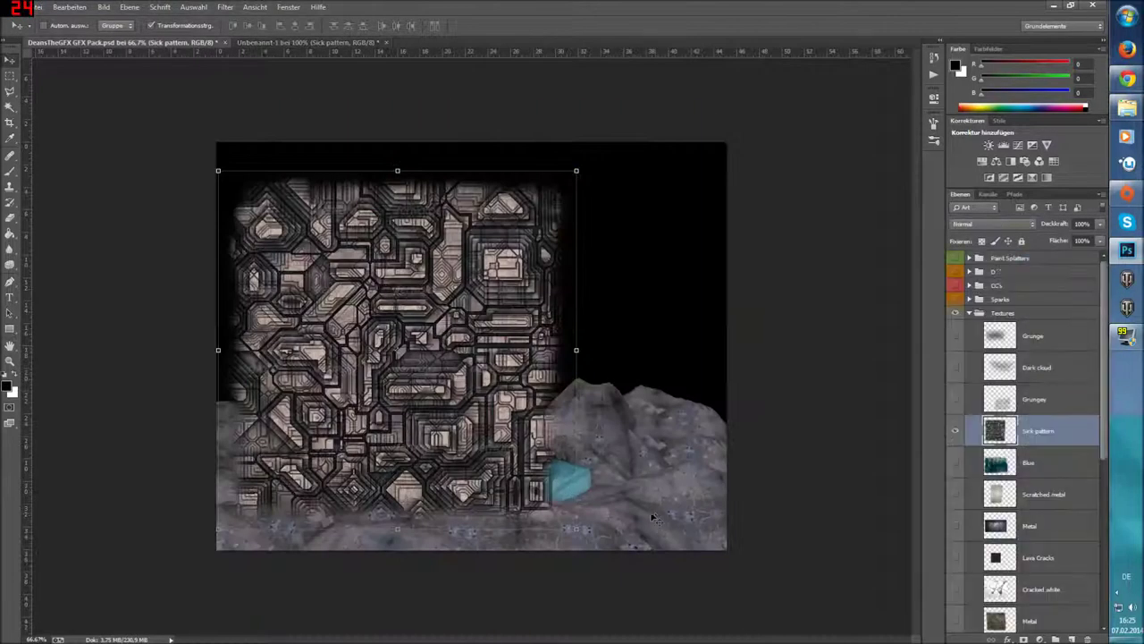
click(955, 431)
click(304, 43)
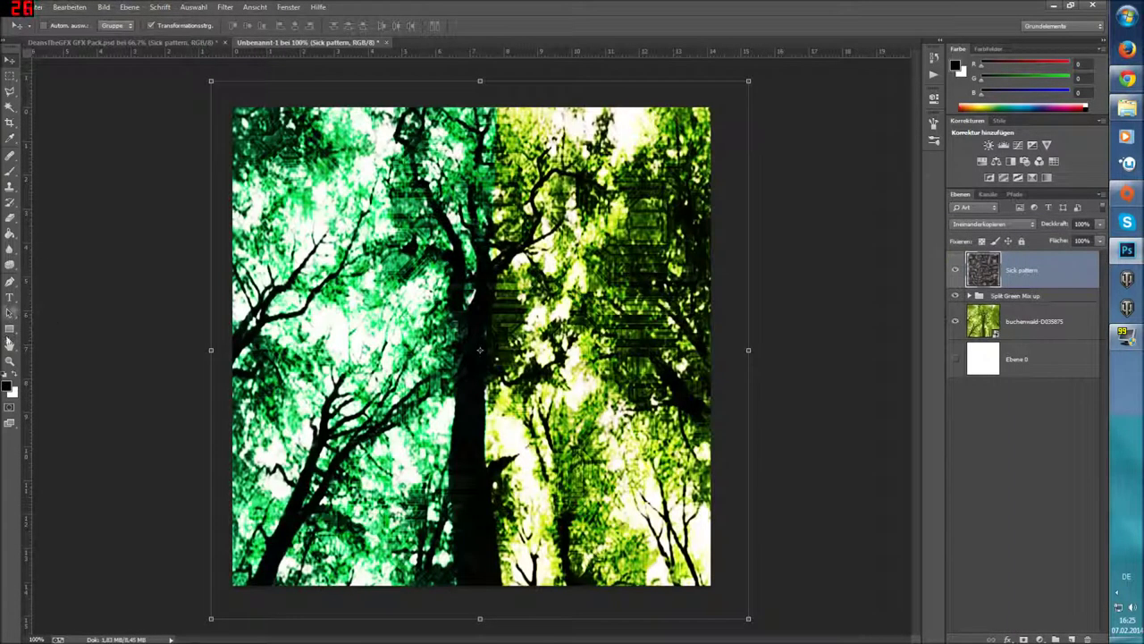
Add black (000000) title text centred on the forest picture.
key(t)
click(305, 353)
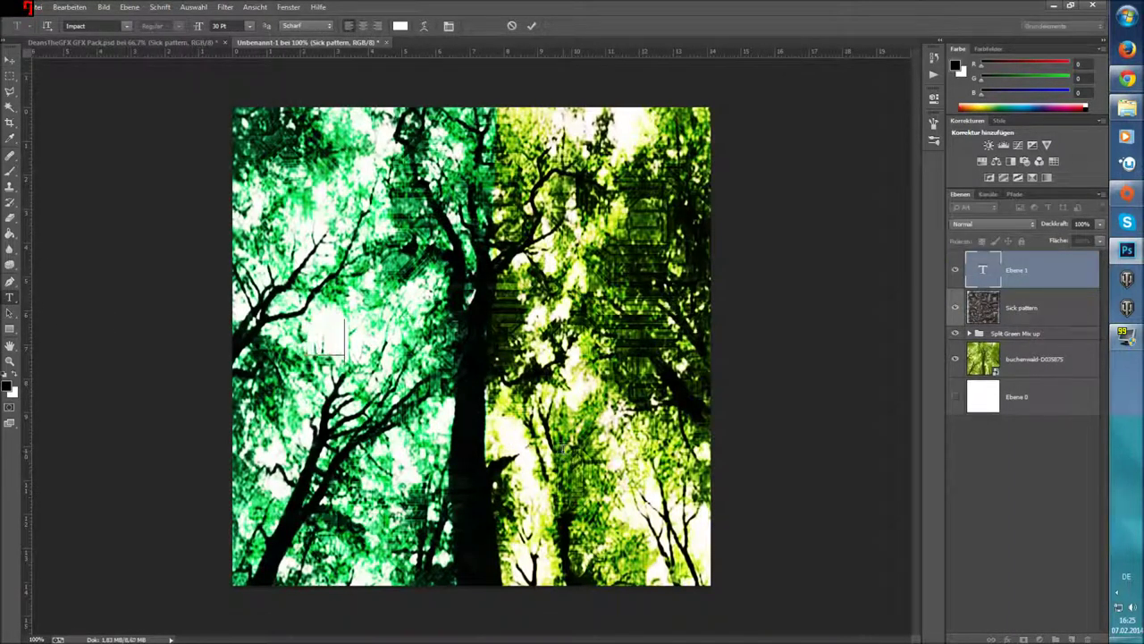
key(BackSpace)
key(BackSpace)
key(BackSpace)
text(Greenn)
key(ctrl+a)
click(400, 25)
text(000000)
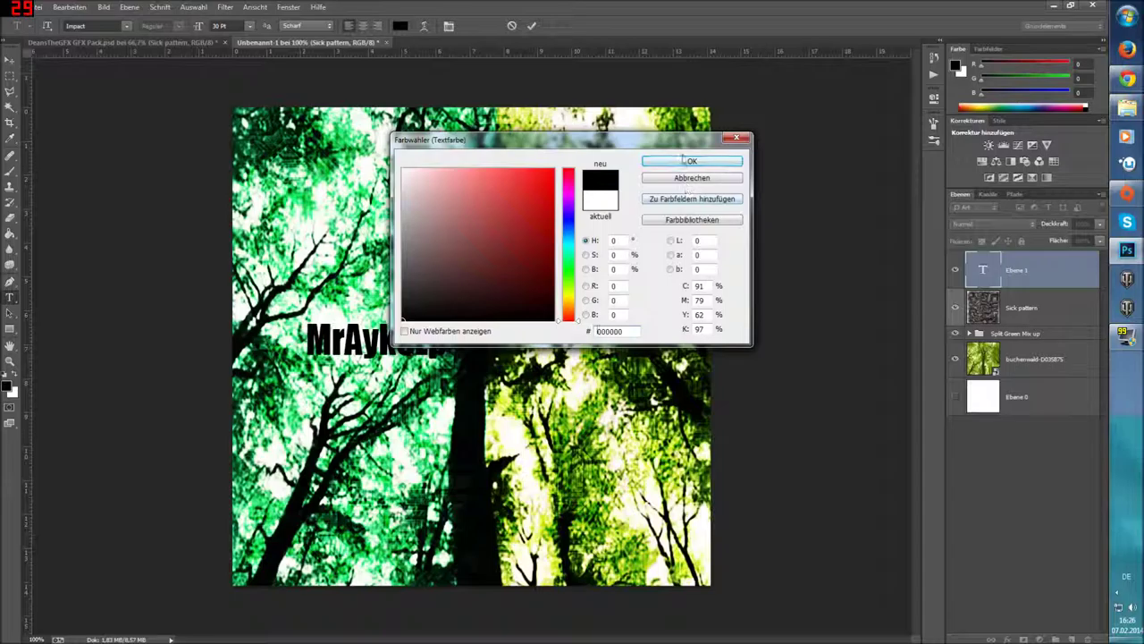
click(684, 161)
drag(386, 438, 486, 438)
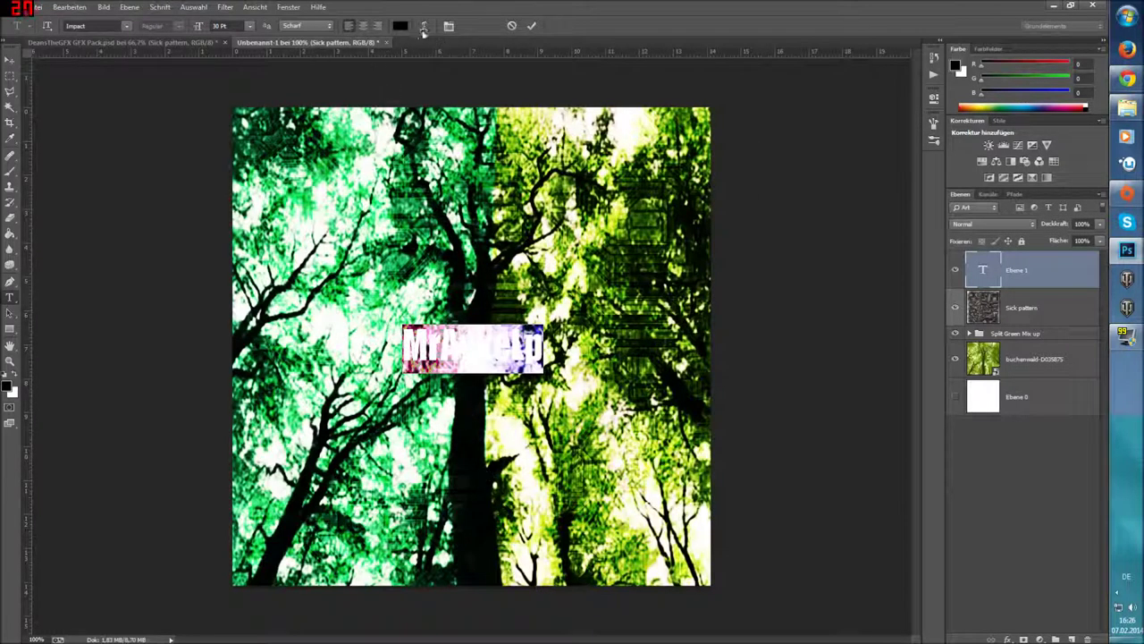
click(531, 25)
Warp the text with the Flagge style and a reduced Biegung.
click(424, 25)
click(794, 267)
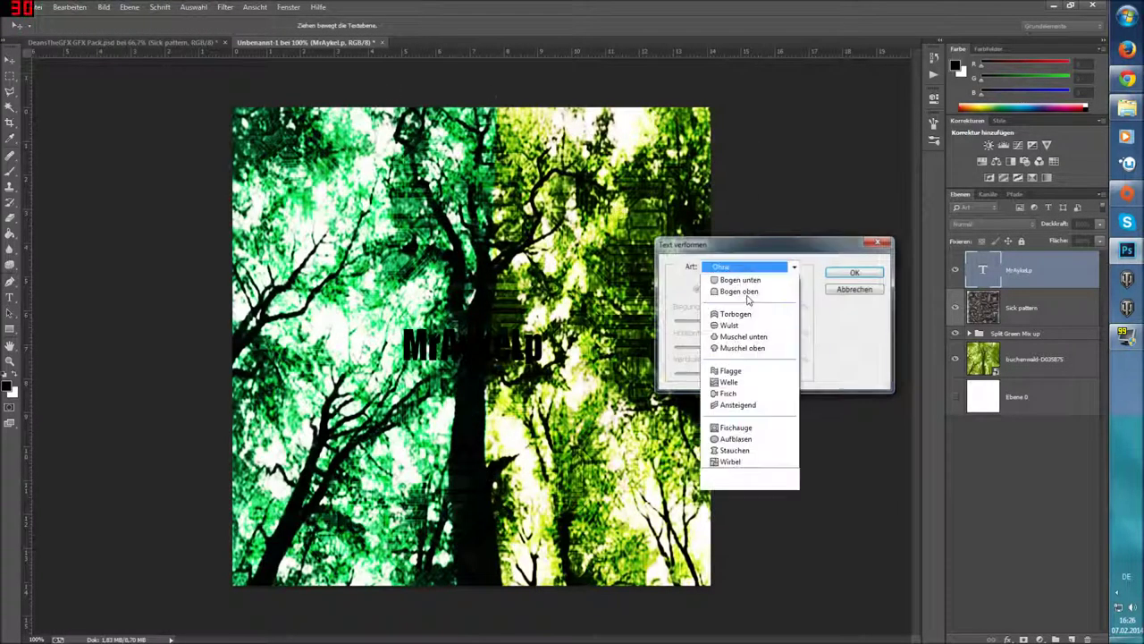
click(737, 411)
drag(766, 322, 747, 330)
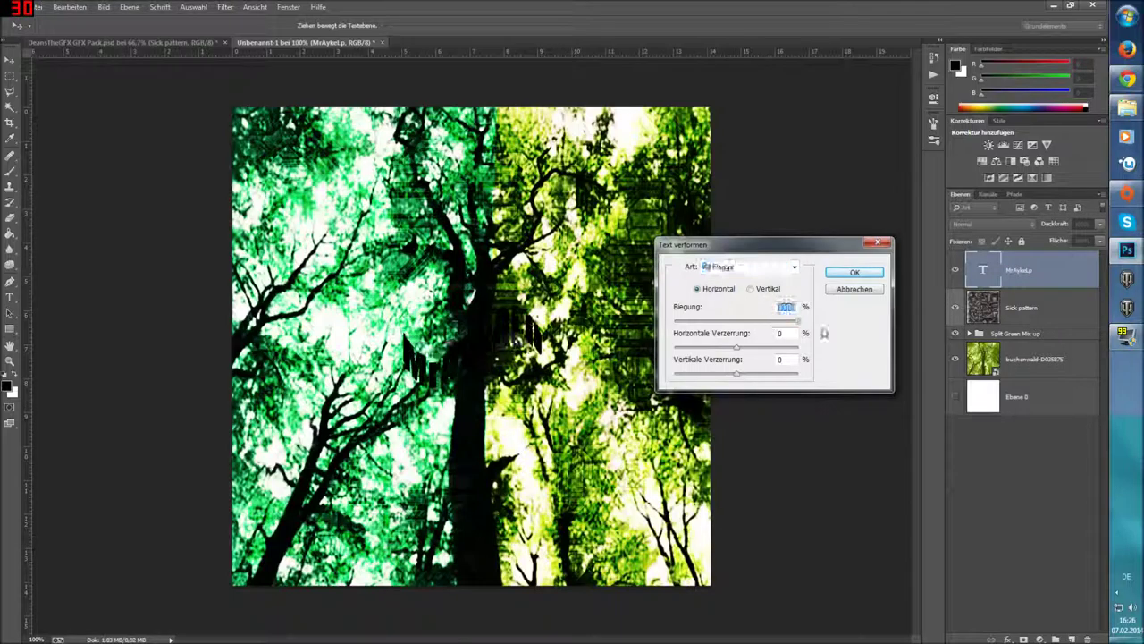
drag(747, 330, 728, 324)
click(834, 273)
click(400, 25)
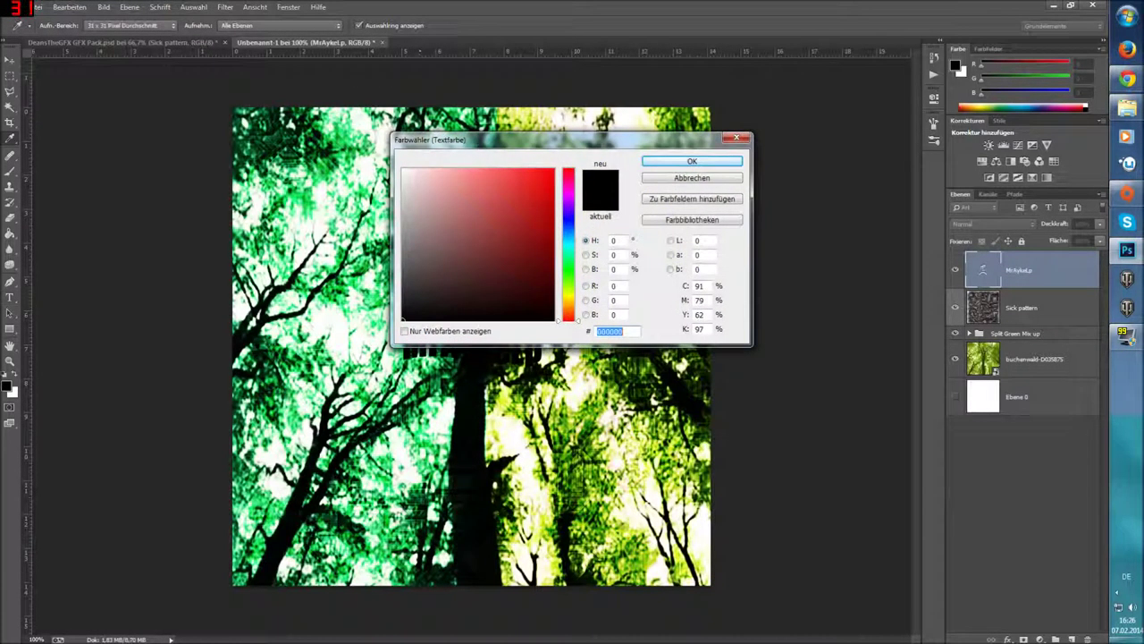
Make the MrAykeLp title red (ff0000) in American Captain at 99,32 Pt.
text(ff0000)
click(670, 158)
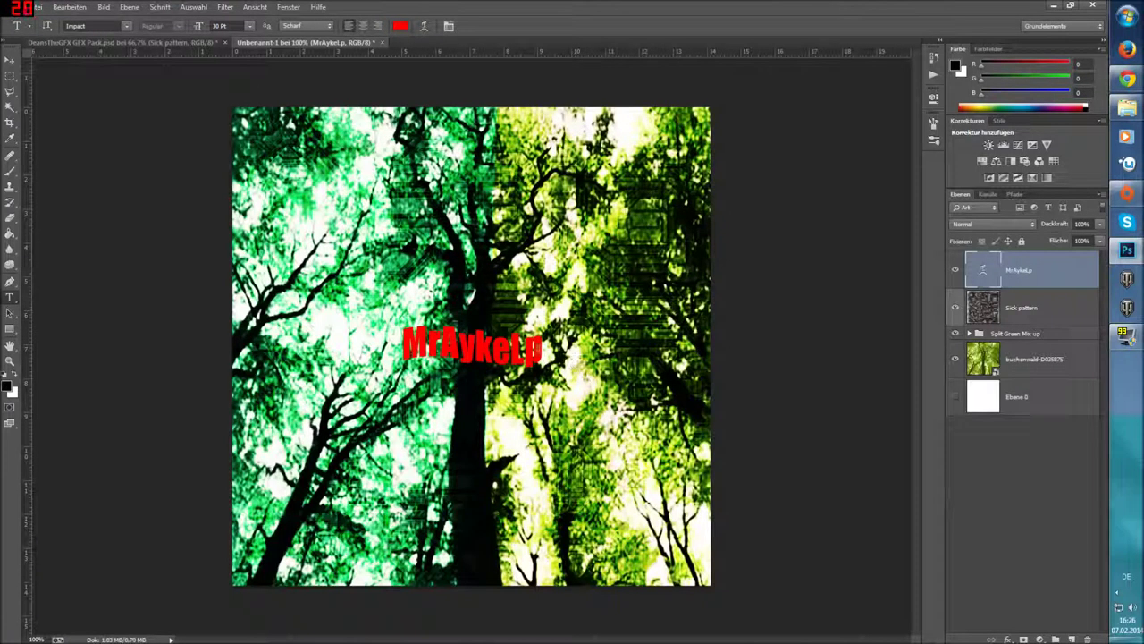
double_click(394, 339)
click(126, 25)
scroll(176, 167, up, 1)
scroll(176, 167, up, 4)
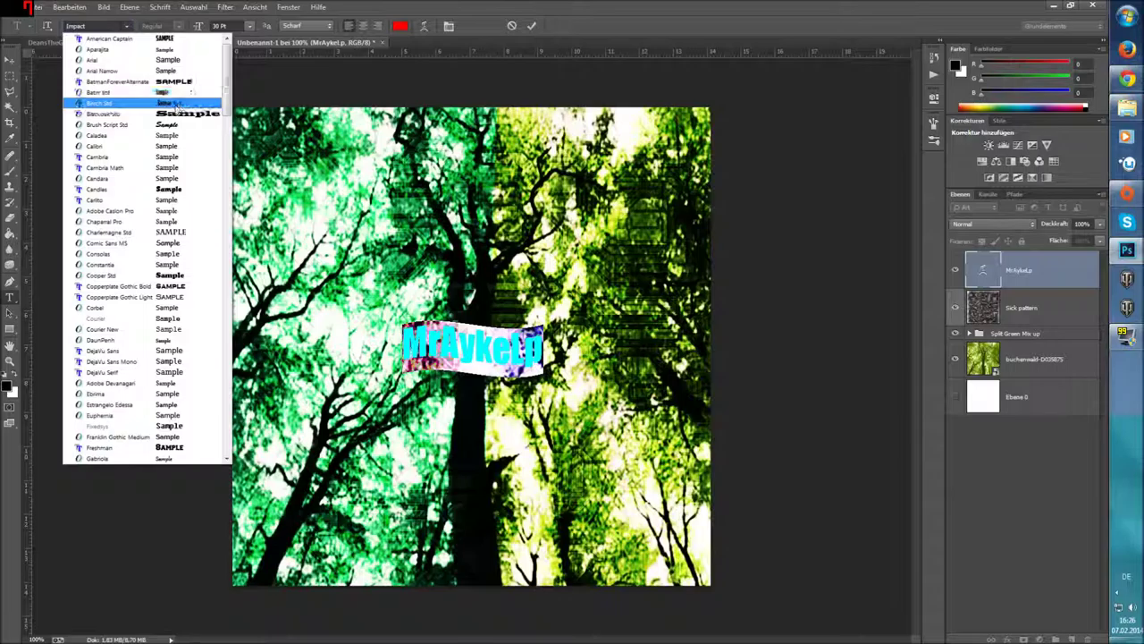
click(147, 41)
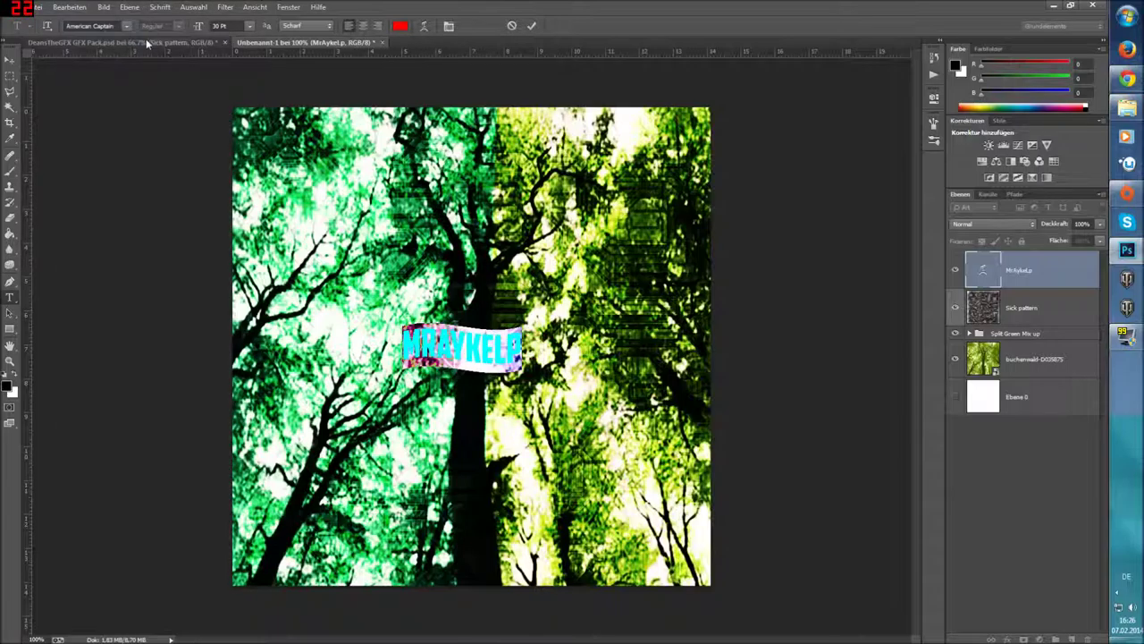
click(250, 26)
click(250, 41)
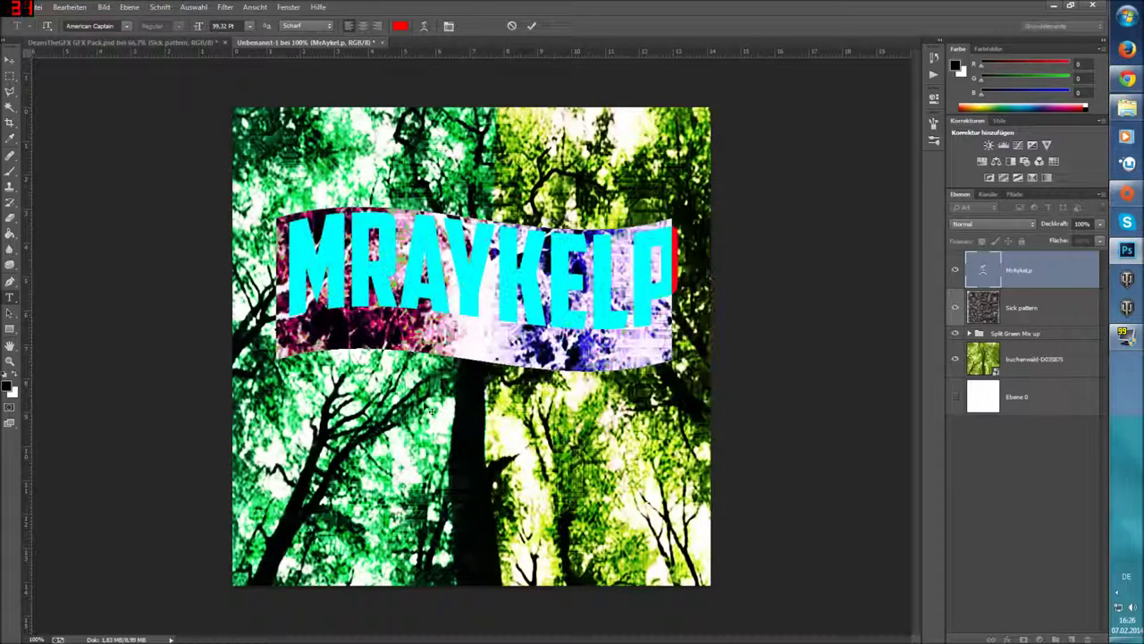
click(1126, 107)
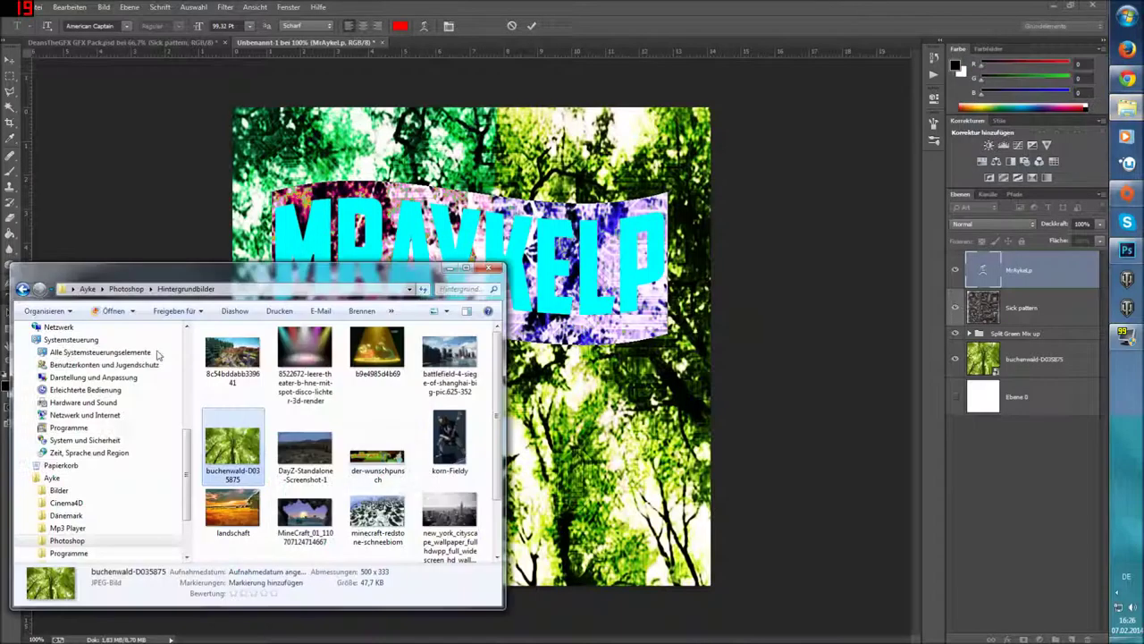
Place Skin0005 from the Namen folder and enlarge it in the centre of the picture.
click(23, 289)
double_click(226, 395)
click(377, 511)
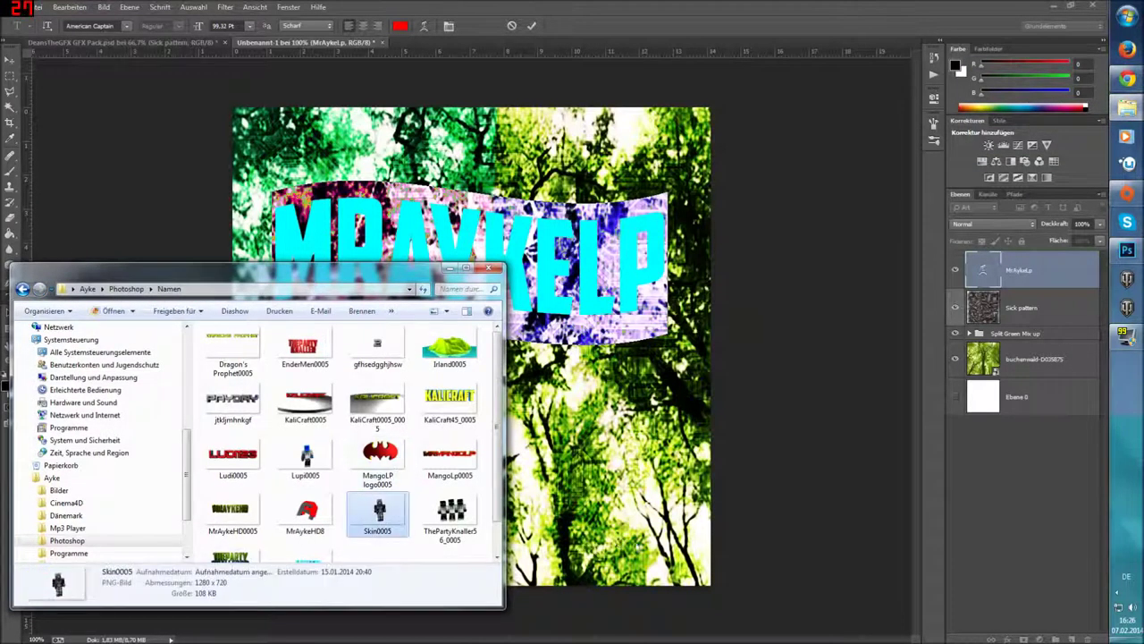
click(1127, 107)
key(ctrl+Return)
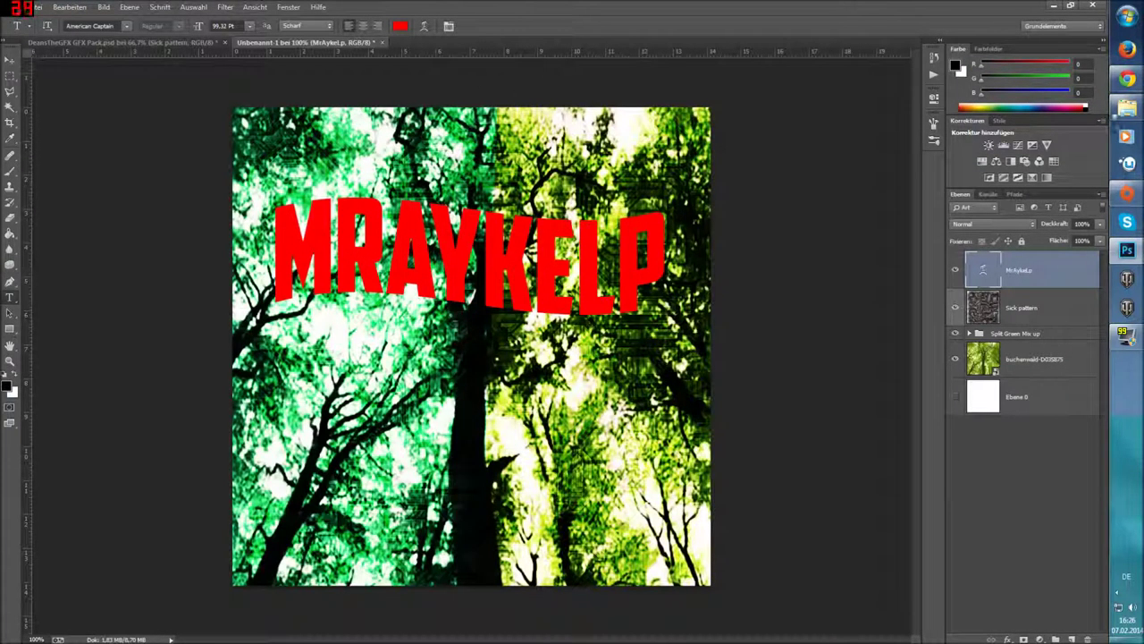
click(1127, 107)
drag(577, 531, 576, 531)
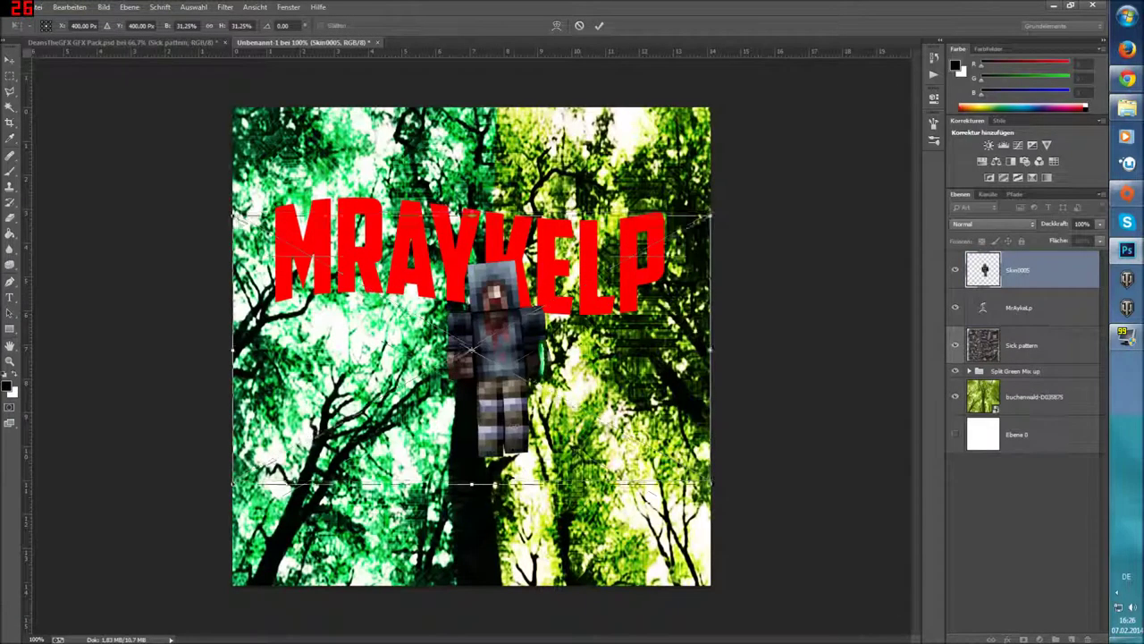
drag(491, 357, 464, 443)
drag(682, 298, 778, 77)
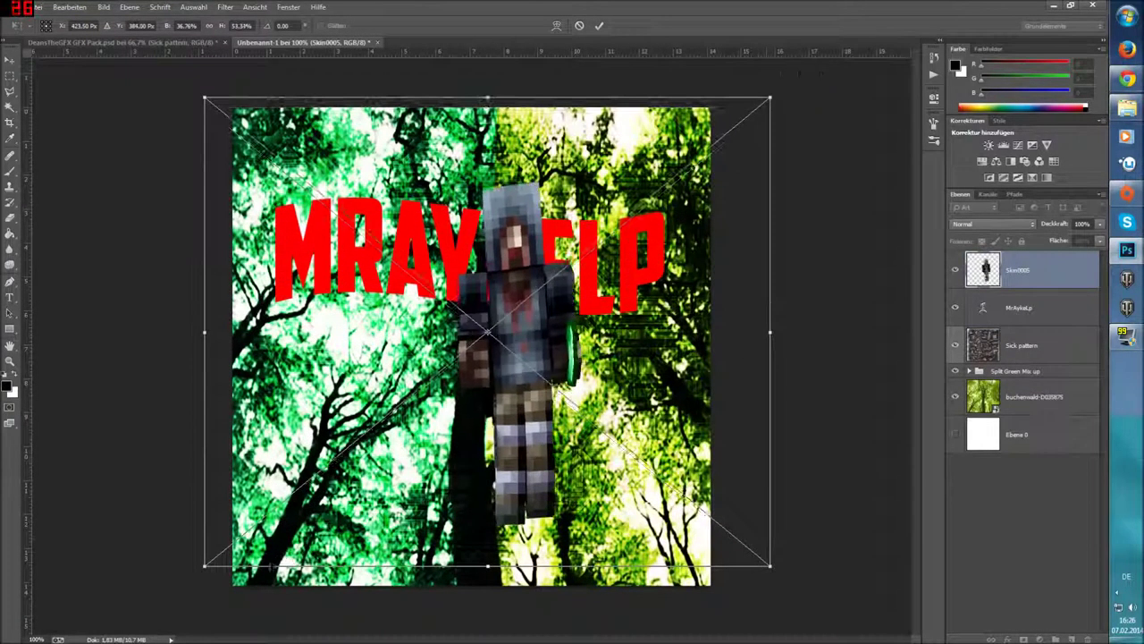
mouse_move(465, 429)
mouse_down()
mouse_move(527, 480)
mouse_move(543, 427)
mouse_up()
click(599, 25)
Move the skin layer beneath the text, nudge it, and lower the red title over the legs.
drag(1013, 317, 1019, 325)
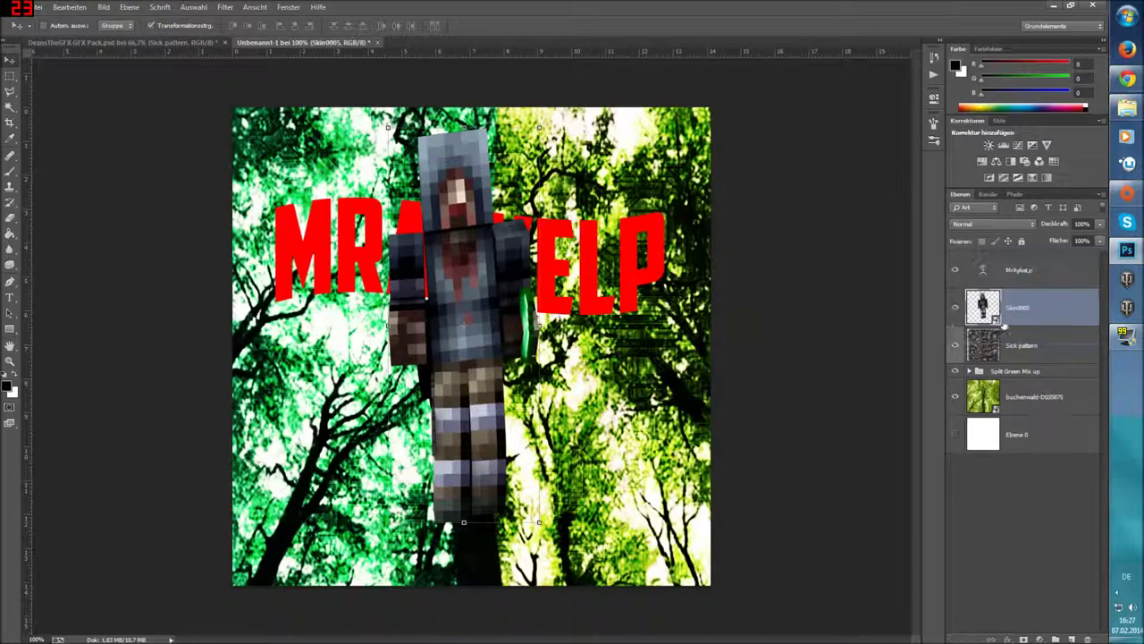
key(shift+Left)
key(shift+Down)
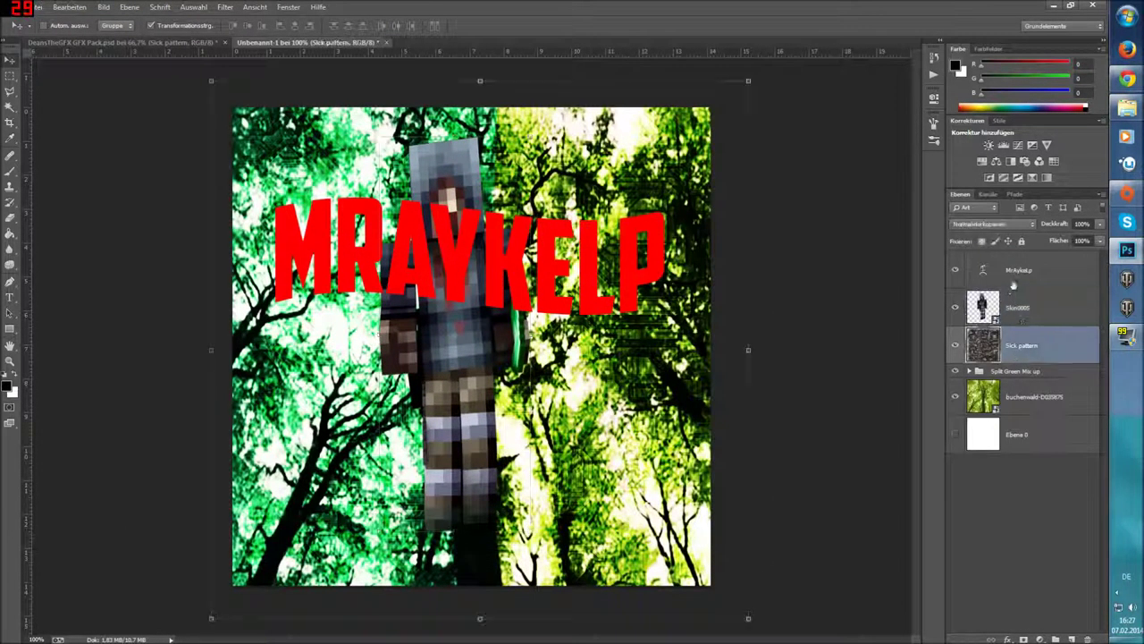
click(1019, 270)
drag(529, 261, 516, 444)
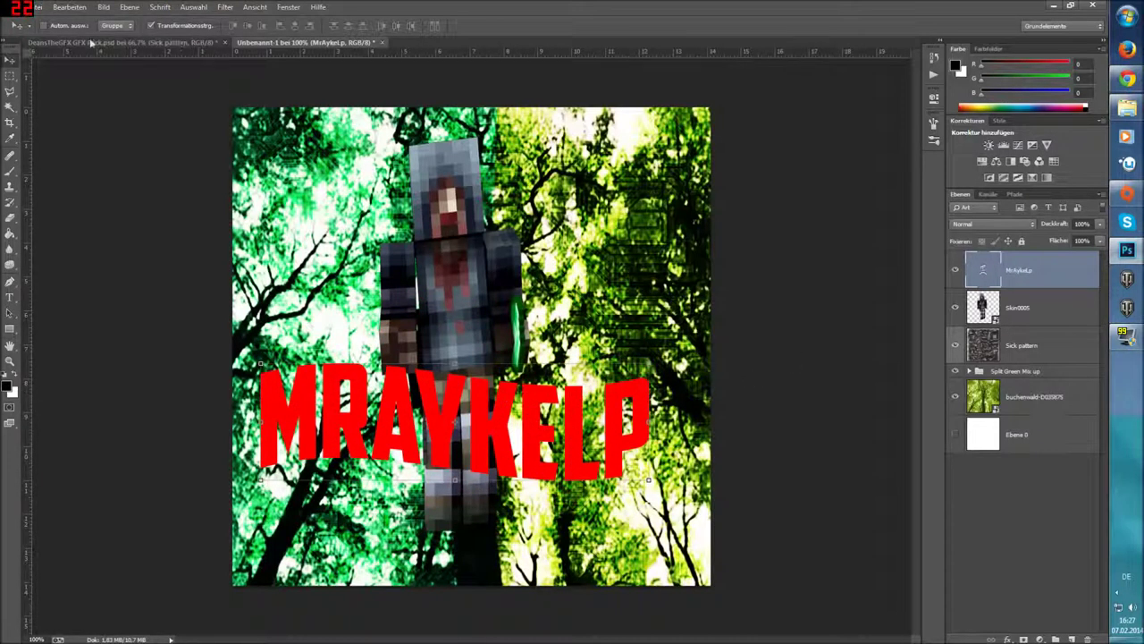
Save the picture as PNG over 'Profilbanner MrAykeHD.png', replacing it and accepting the PNG options.
click(33, 7)
click(75, 152)
click(202, 514)
click(206, 468)
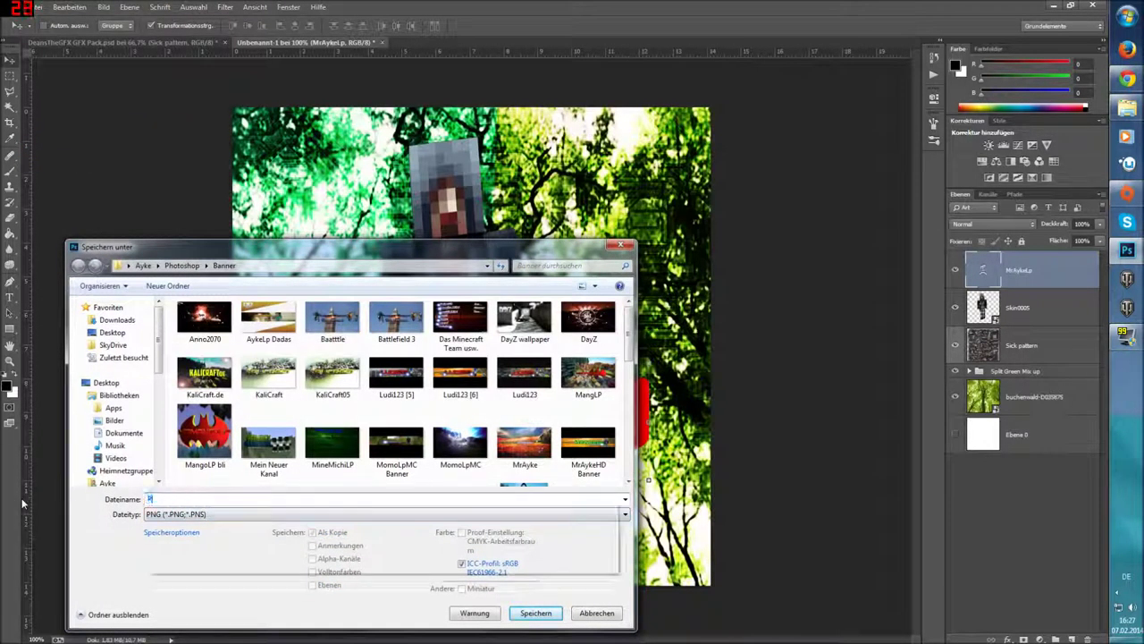
text(Profi)
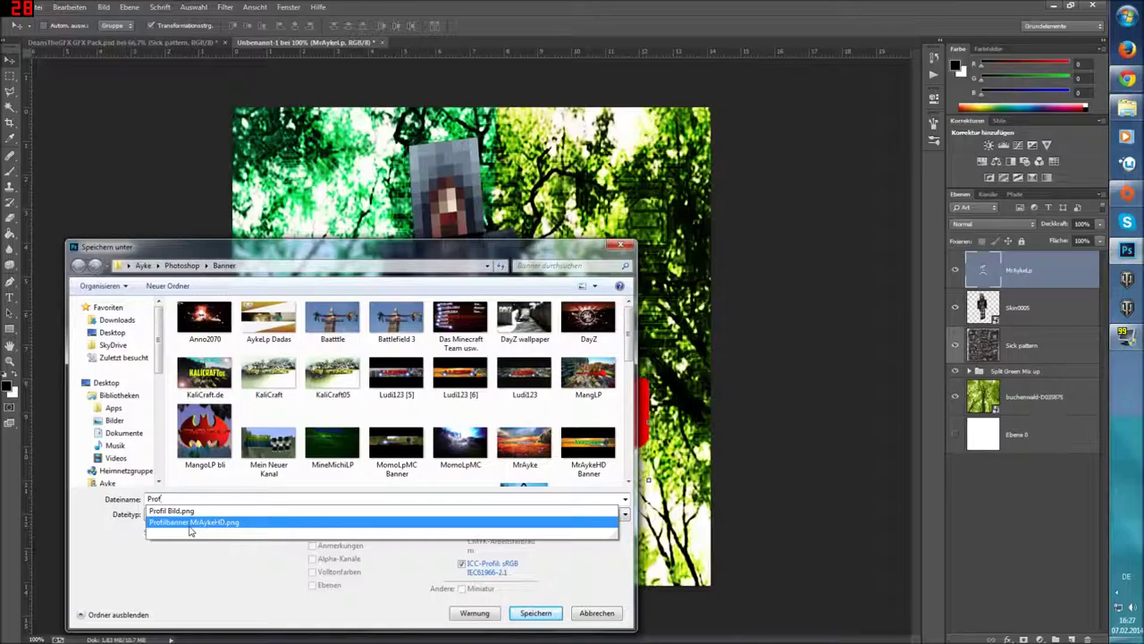
click(189, 522)
click(558, 616)
click(585, 327)
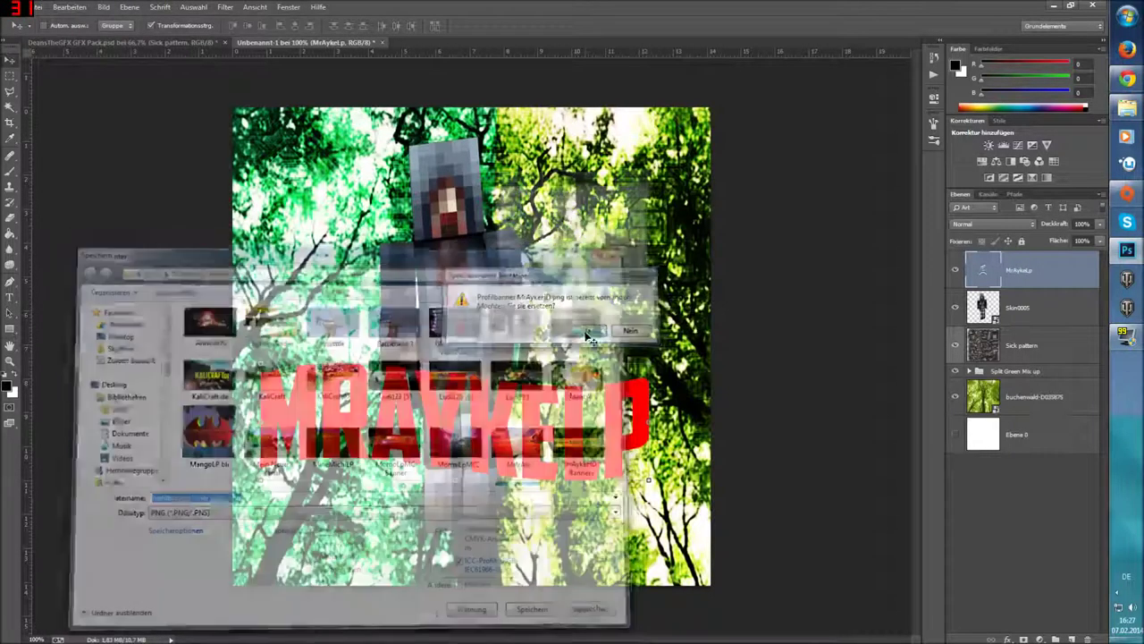
click(603, 194)
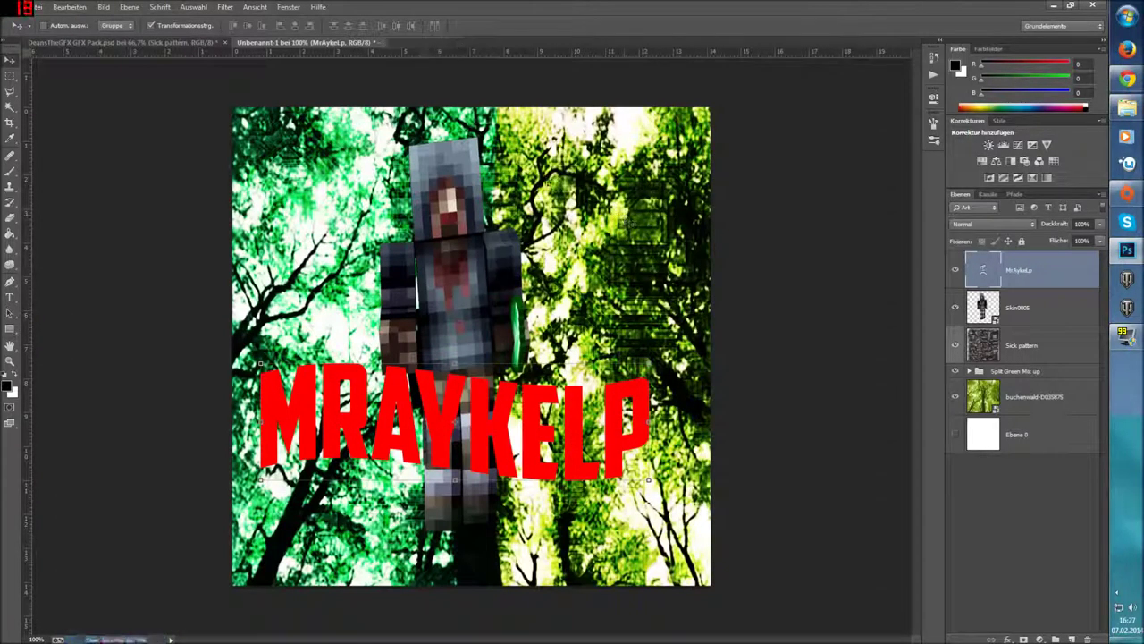